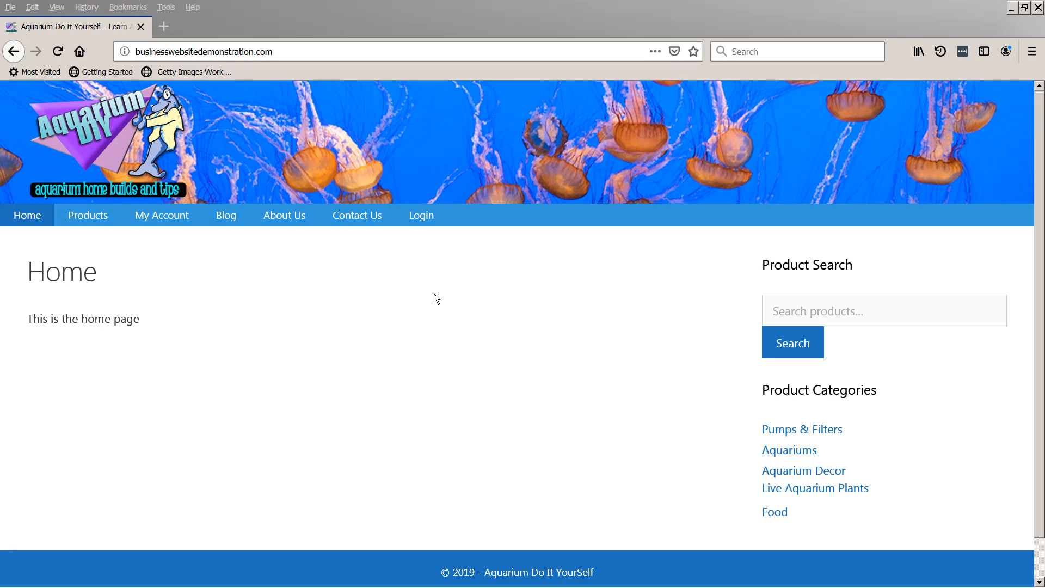
Look through the Products page of the aquarium site, then return to the Home page.
click(85, 219)
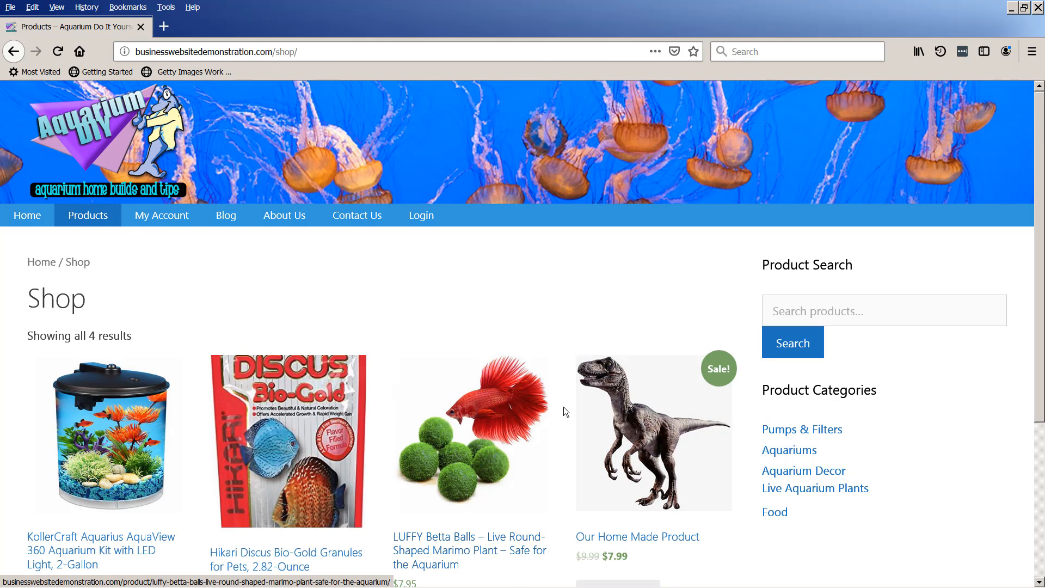
scroll(479, 425, down, 5)
scroll(419, 469, up, 5)
scroll(406, 447, down, 4)
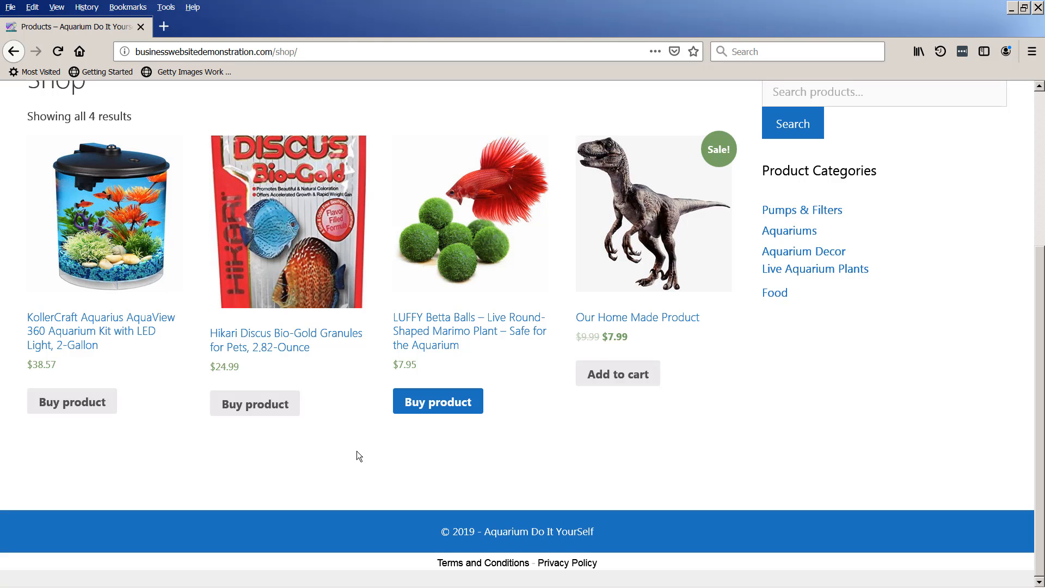
scroll(357, 450, up, 4)
click(40, 223)
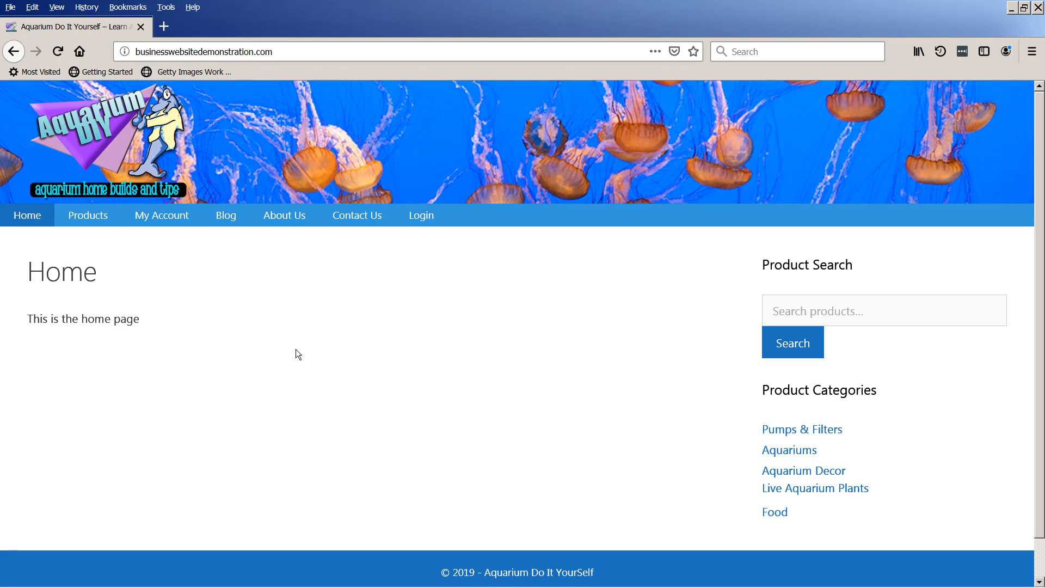
Switch to UltraEdit and copy the entire aquarium article from the Edit2 document.
key(alt+Tab)
key(alt+Tab)
key(alt+Tab)
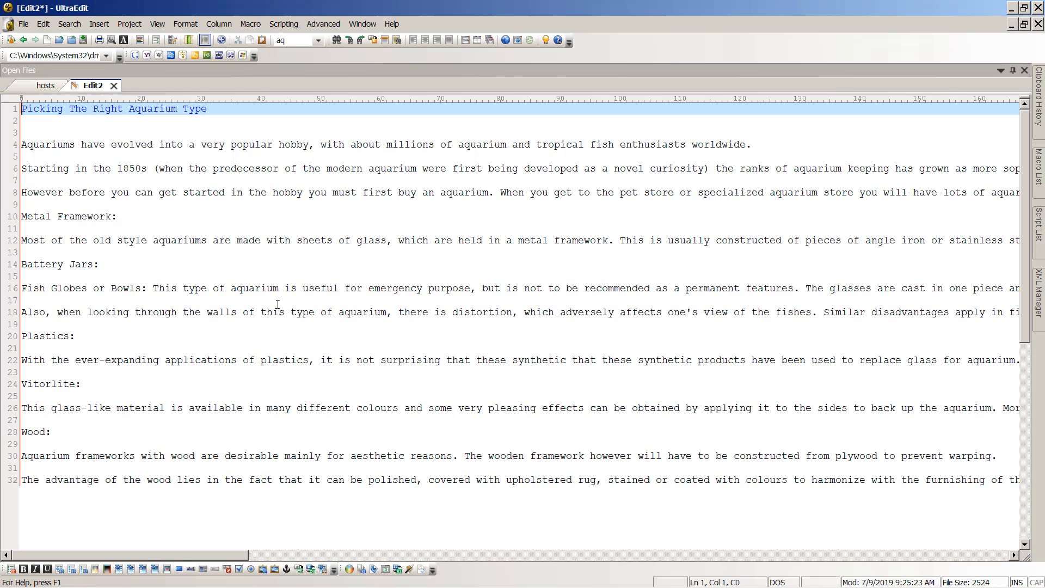
key(ctrl+a)
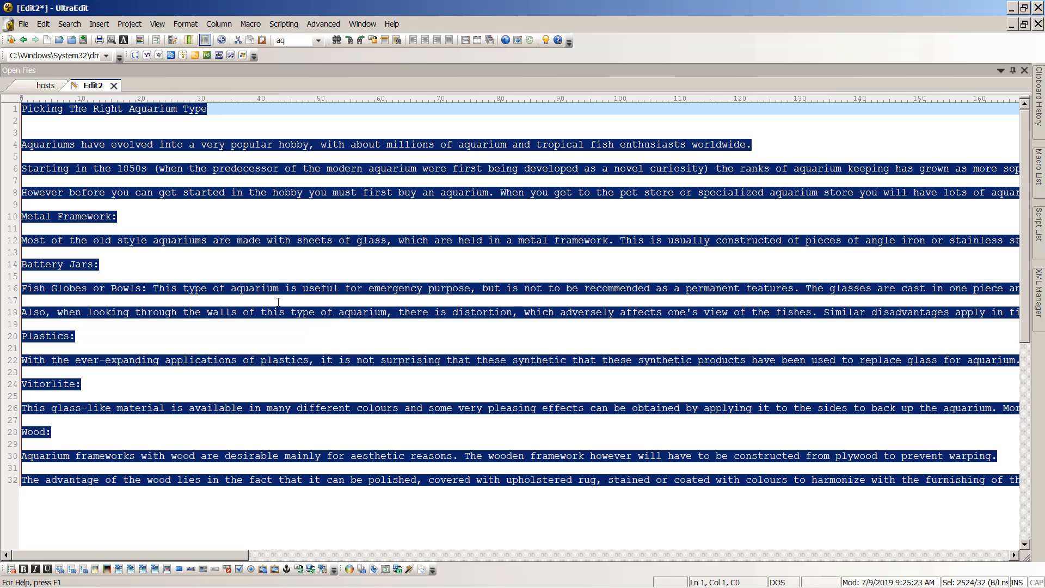
Switch to the WordPress dashboard in Chrome and open the Home front page for editing.
key(alt+Tab)
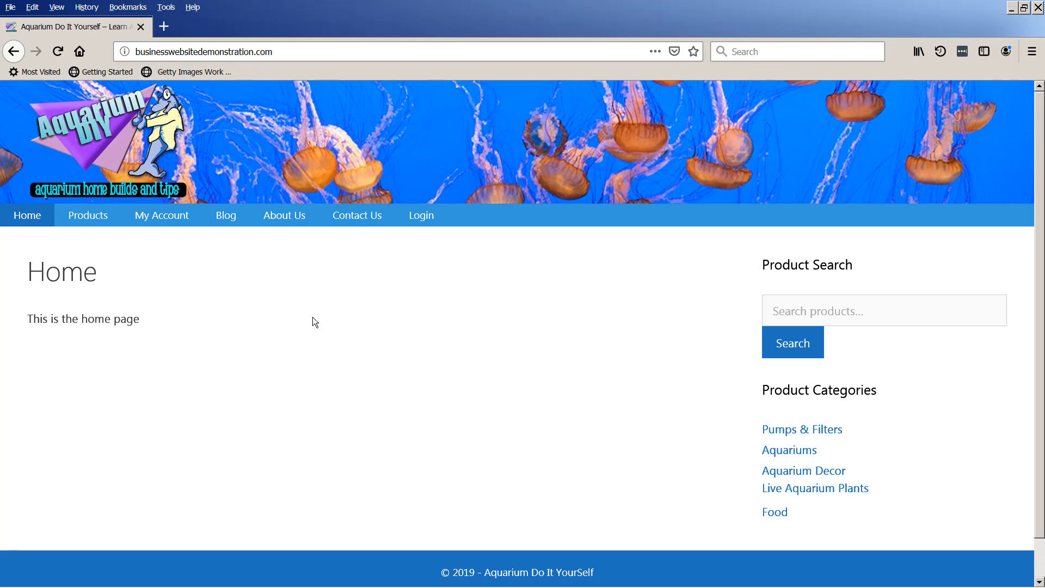
key(alt+Tab)
key(alt+Tab)
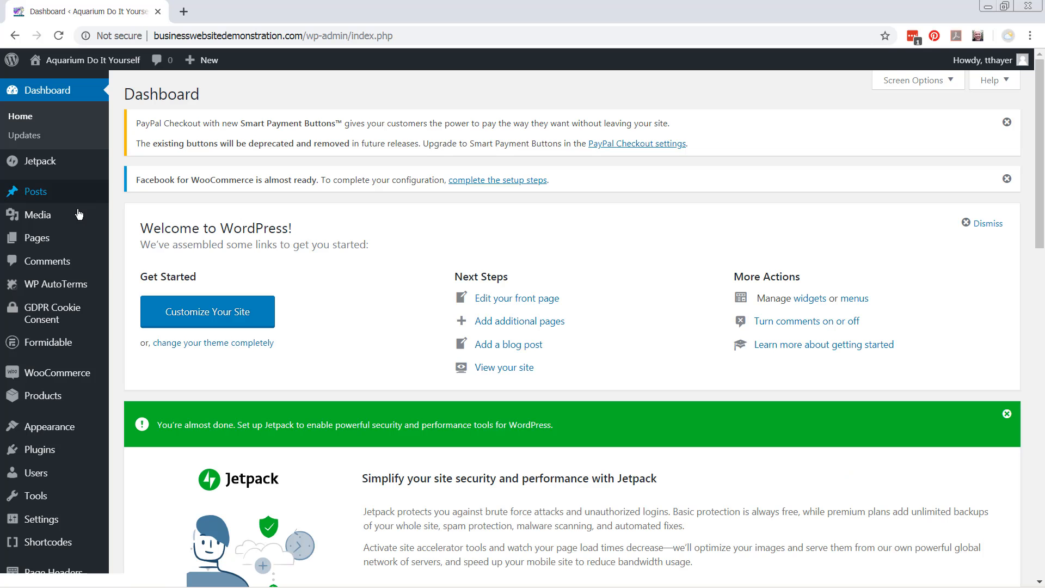
click(129, 245)
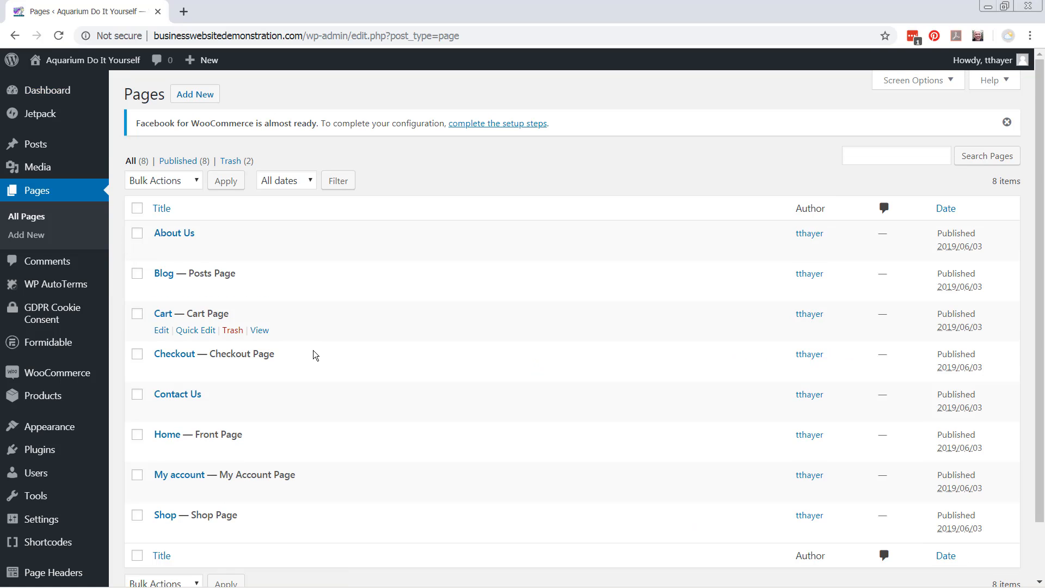
click(175, 437)
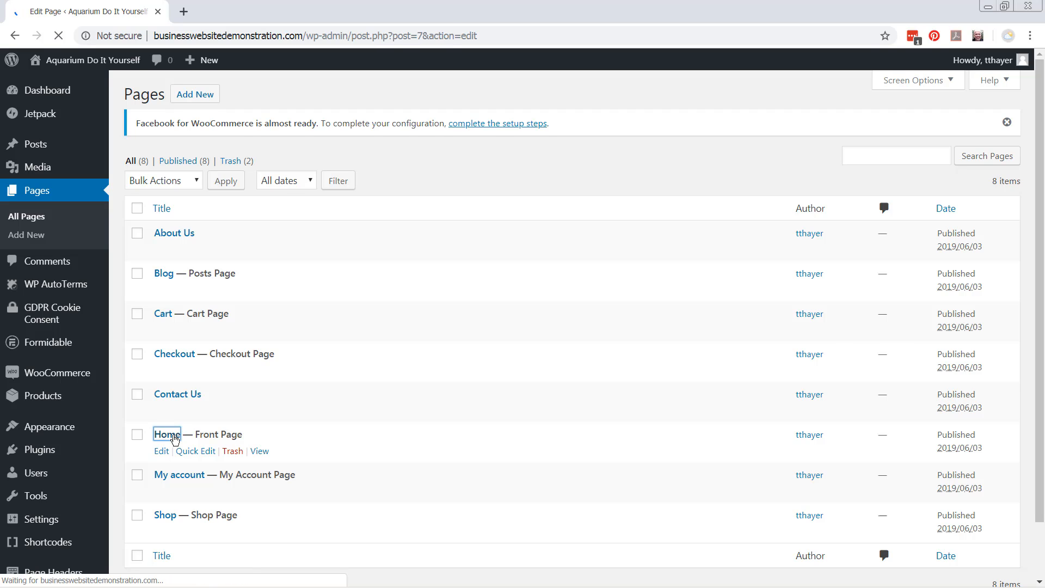
Replace all of the Home page's body text with the copied aquarium article.
click(270, 313)
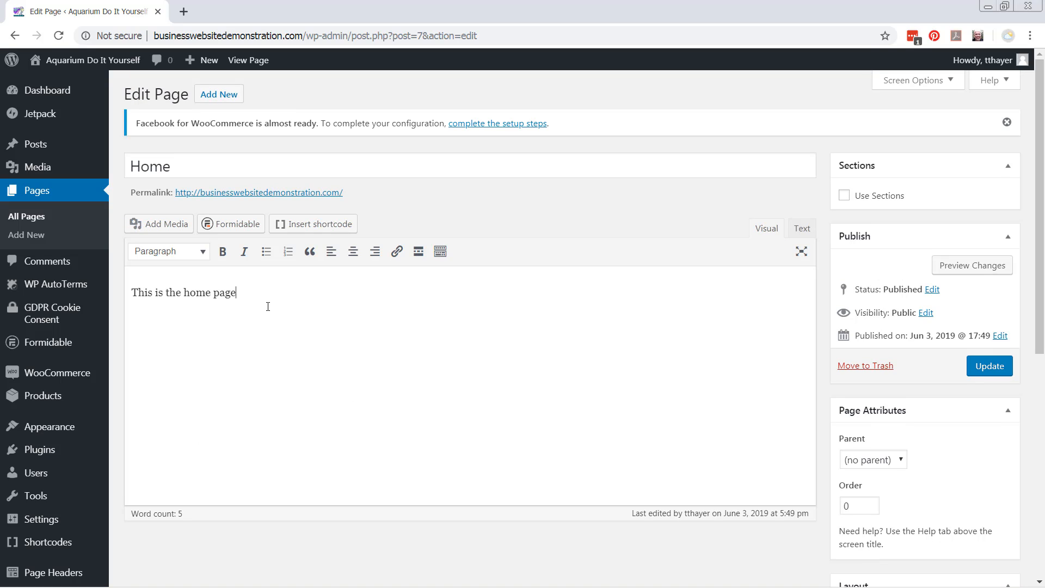
key(ctrl+a)
key(ctrl+v)
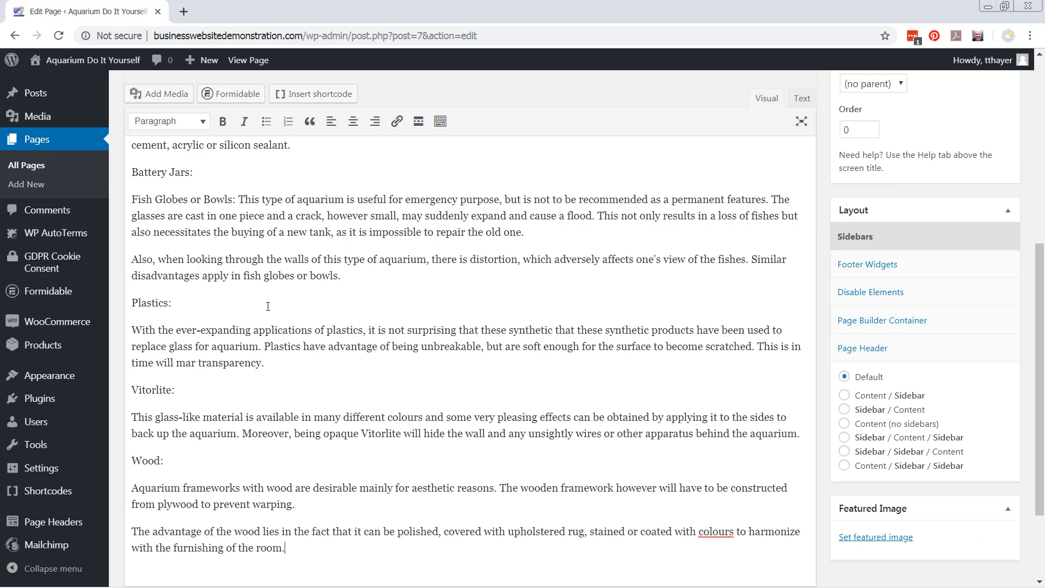
Cut the line "Picking The Right Aquarium Type" from the start of the body and use it as the page title instead of Home.
scroll(209, 417, up, 6)
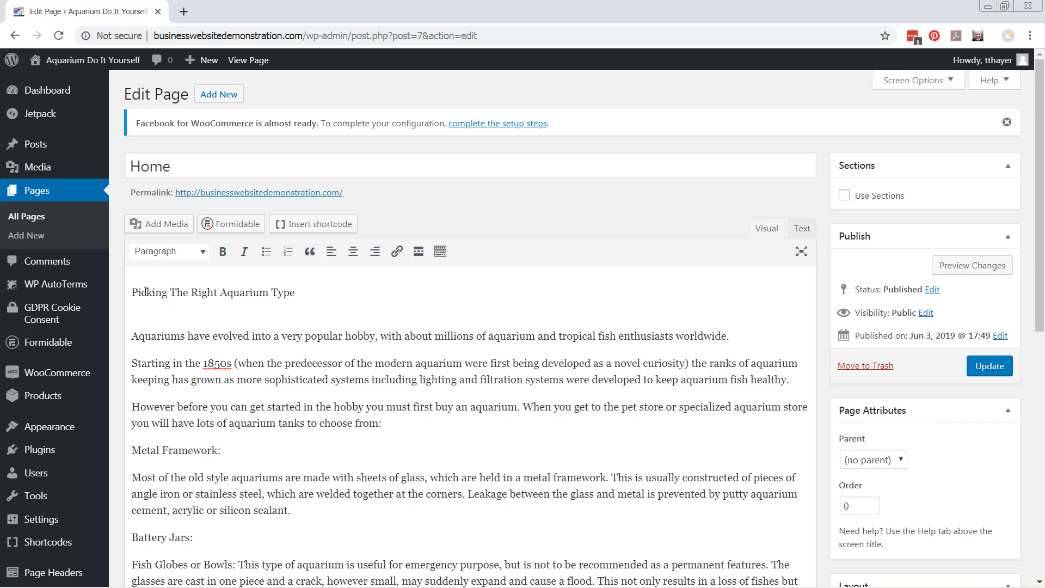
drag(298, 297, 116, 300)
key(ctrl+c)
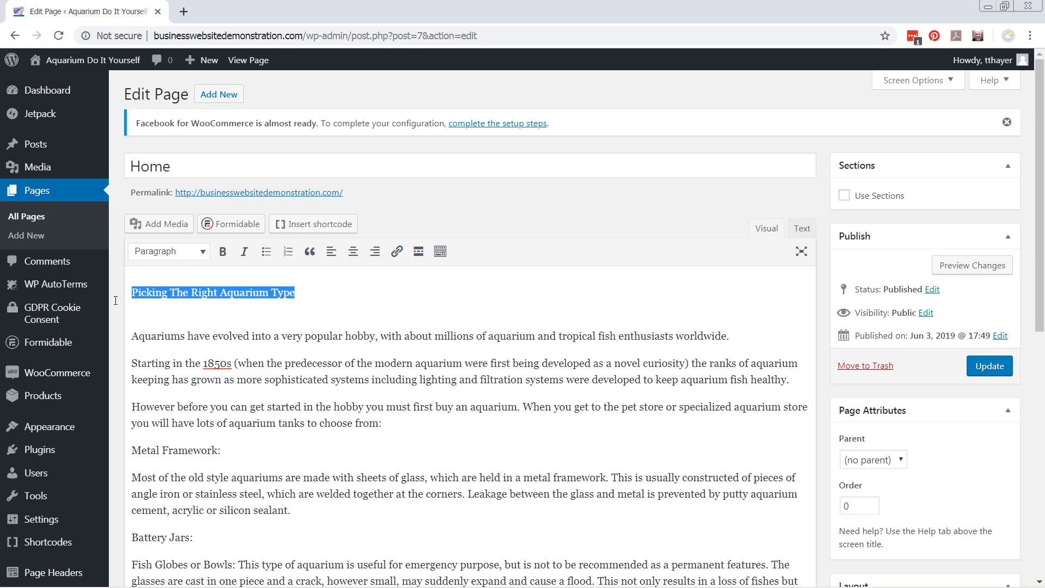
key(Delete)
key(Delete)
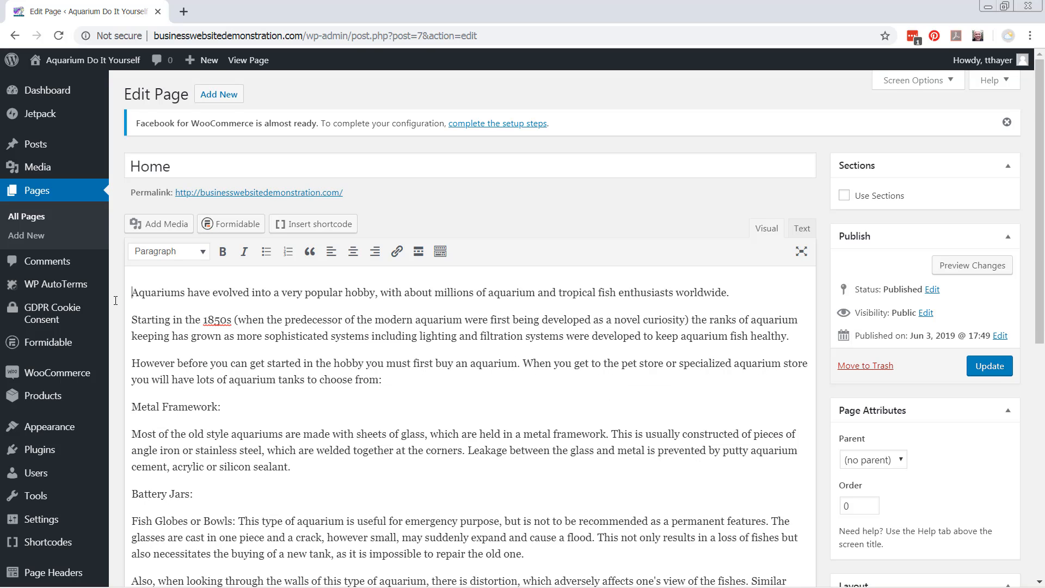
double_click(158, 161)
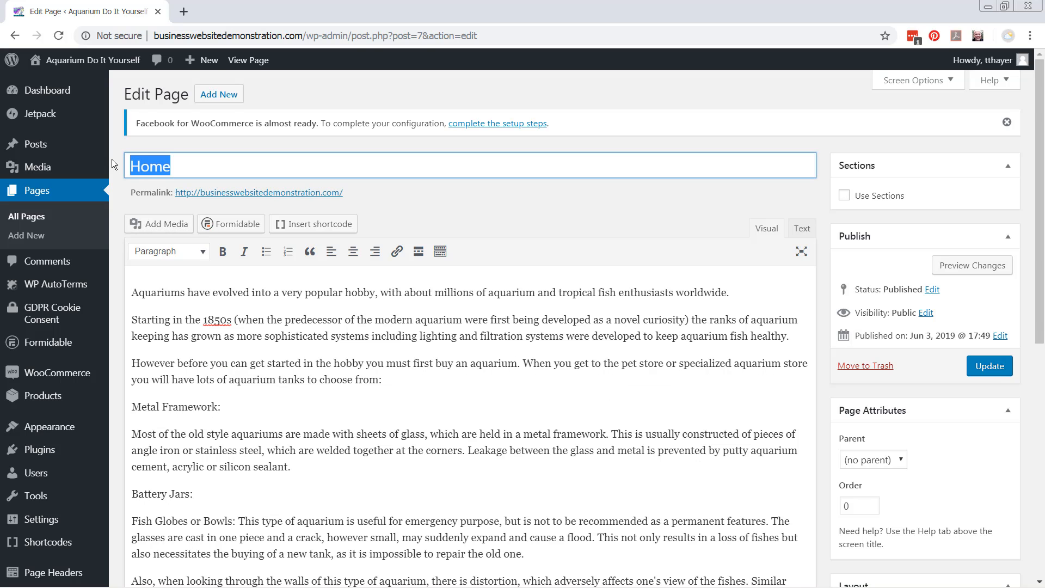
key(ctrl+v)
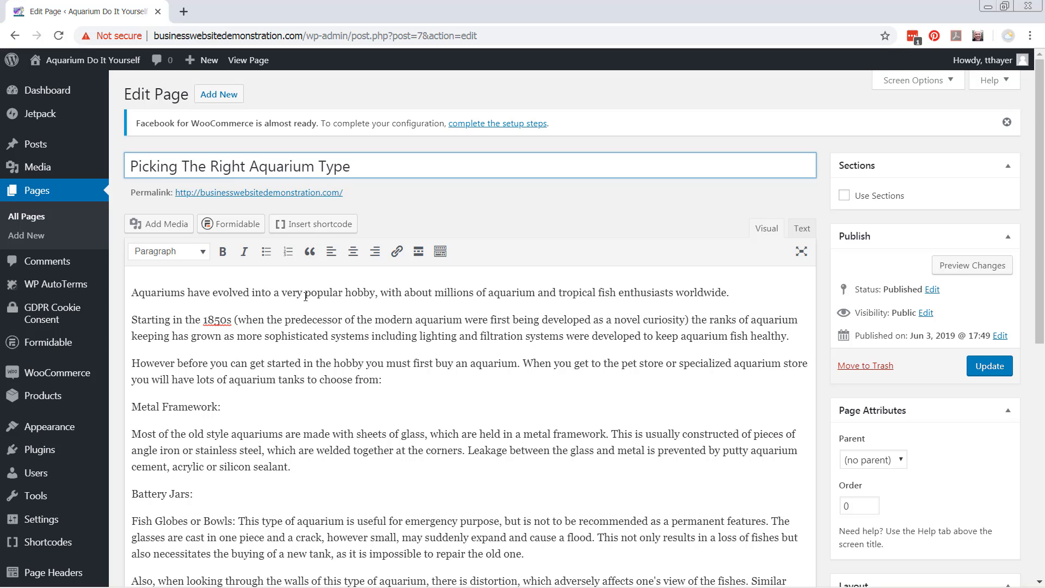
Format the "Metal Framework:" and "Battery Jars:" lines in the article as Heading 2.
mouse_move(112, 168)
drag(227, 408, 129, 405)
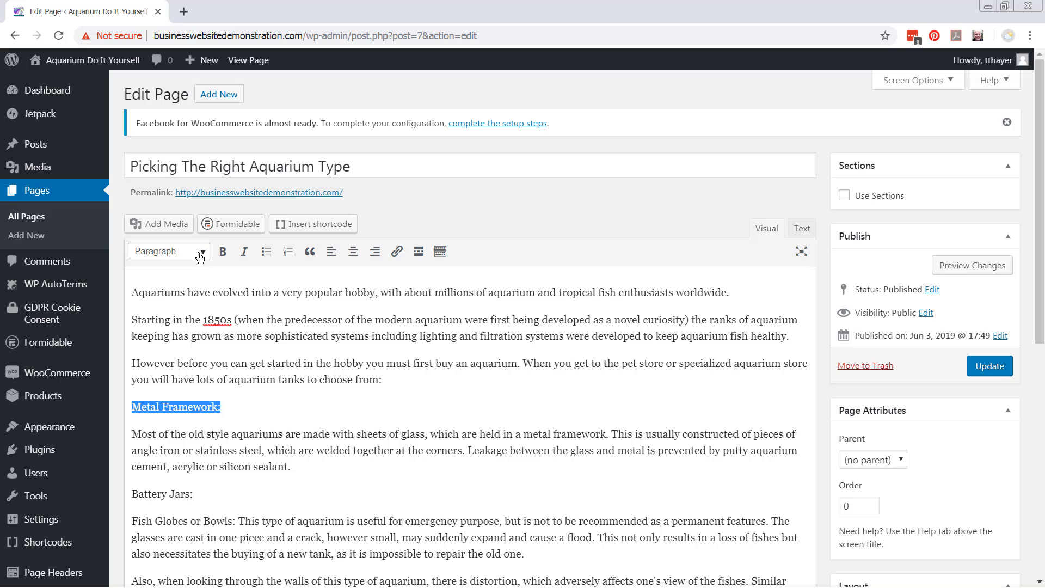
click(174, 251)
click(200, 329)
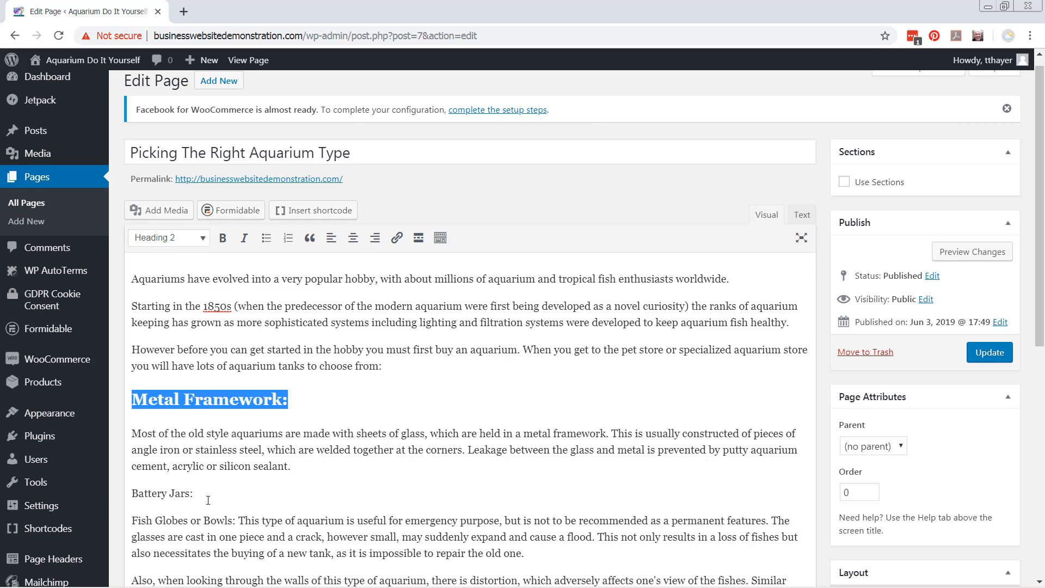
drag(208, 500, 130, 494)
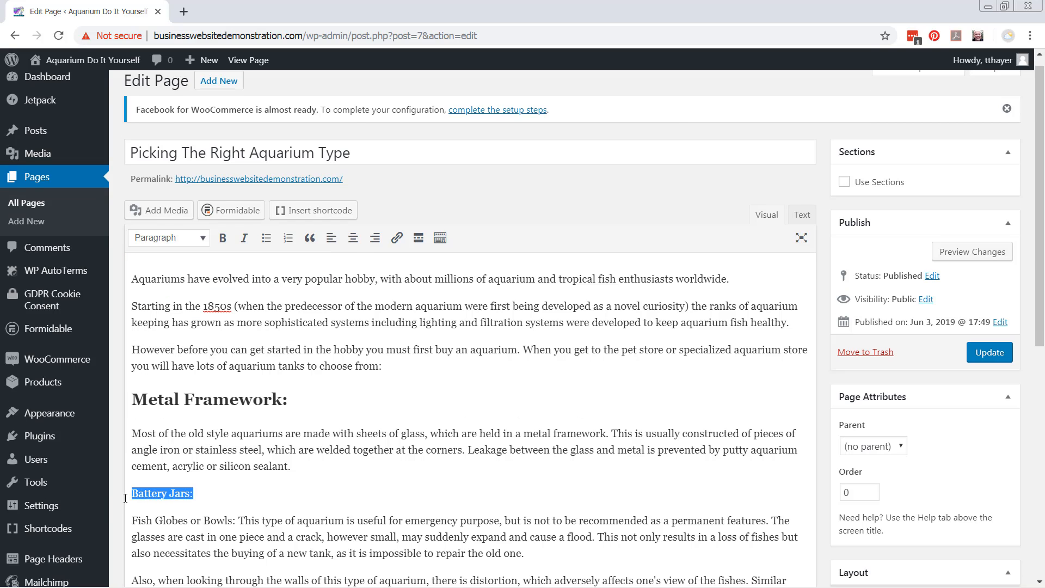
click(203, 240)
click(191, 314)
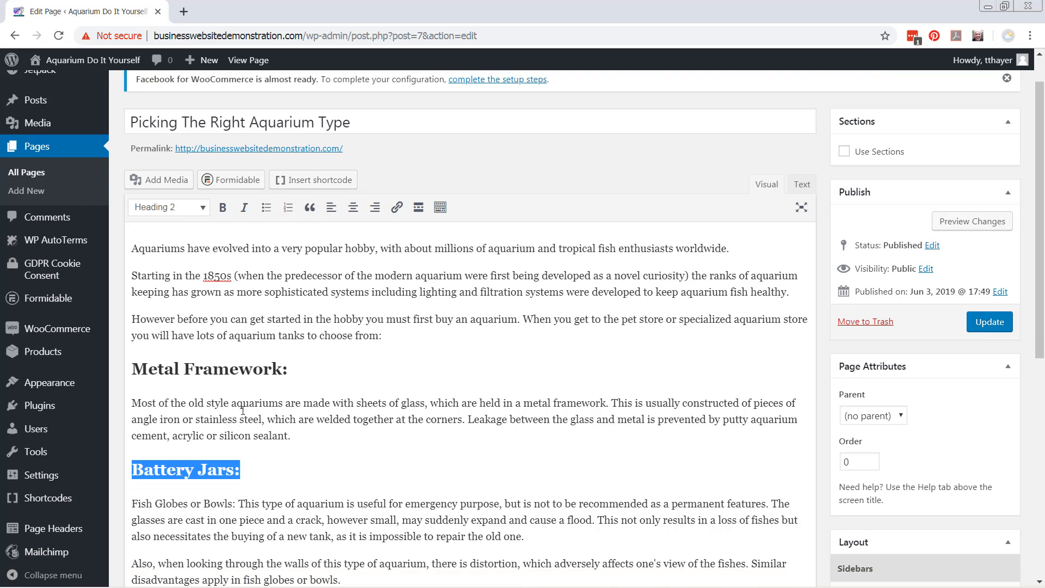
Format the "Plastics:" and "Vitorlite:" lines in the article as Heading 2.
scroll(243, 411, down, 5)
drag(173, 318, 130, 318)
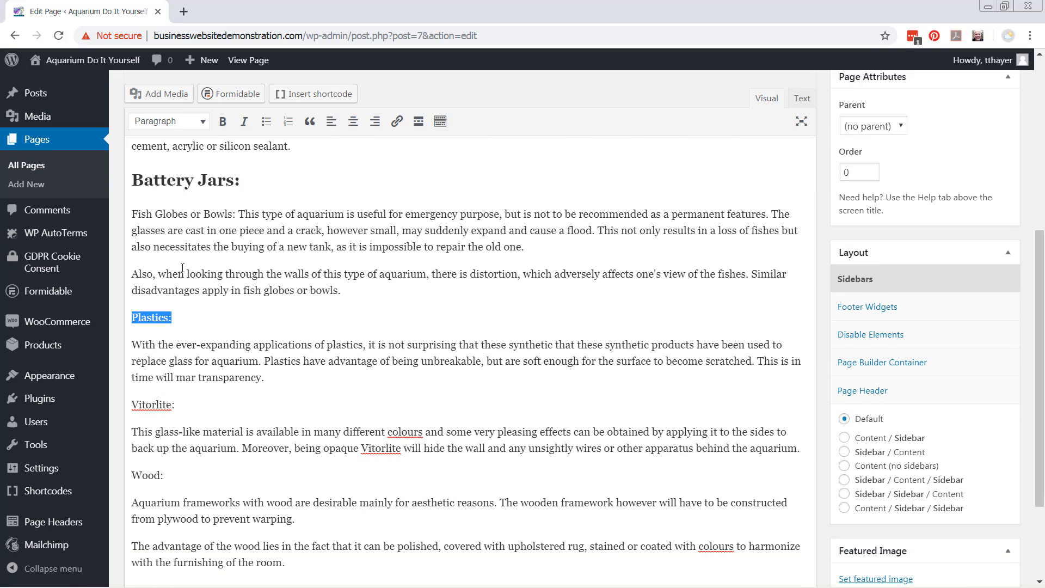
click(202, 121)
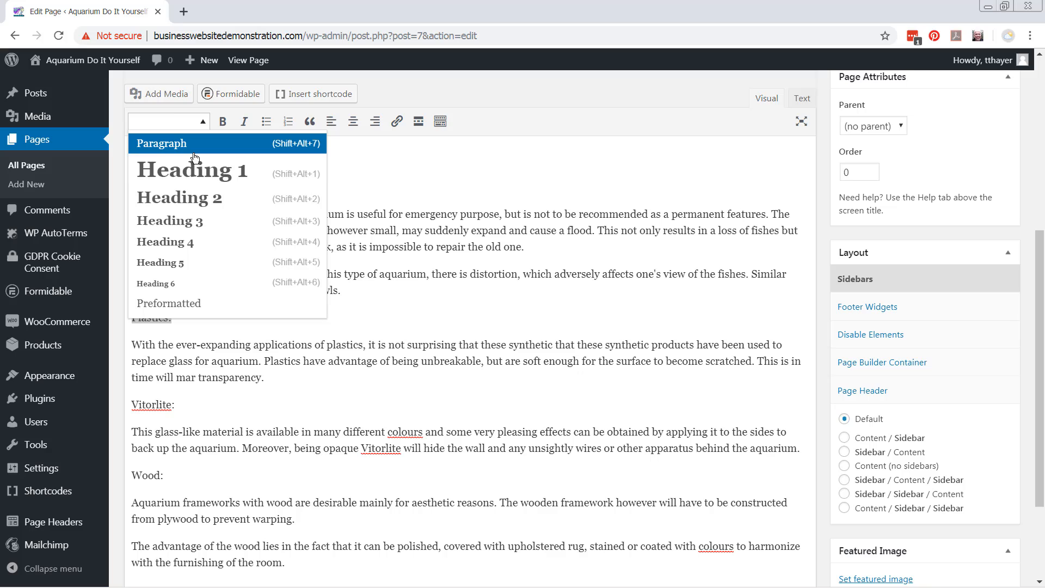
click(197, 197)
drag(198, 404, 116, 402)
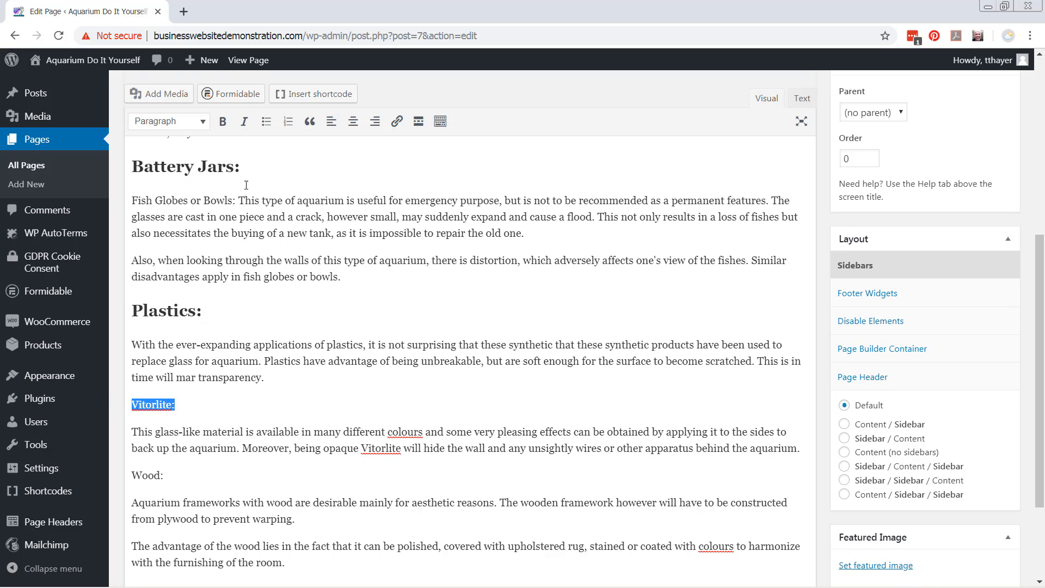
click(202, 121)
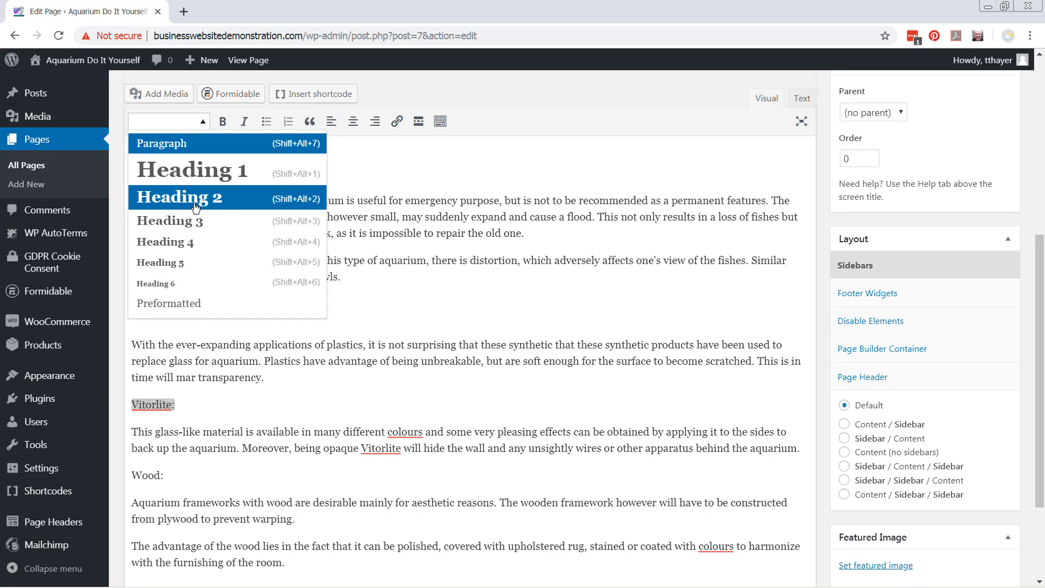
click(196, 207)
Format the "Wood:" line as Heading 2 and publish the page update.
drag(169, 475, 128, 475)
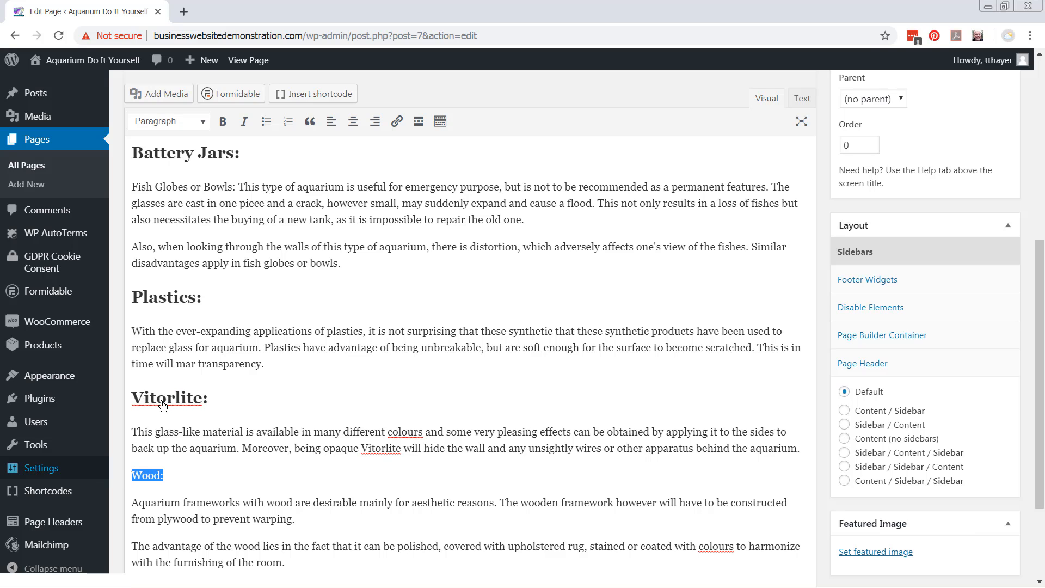
click(203, 120)
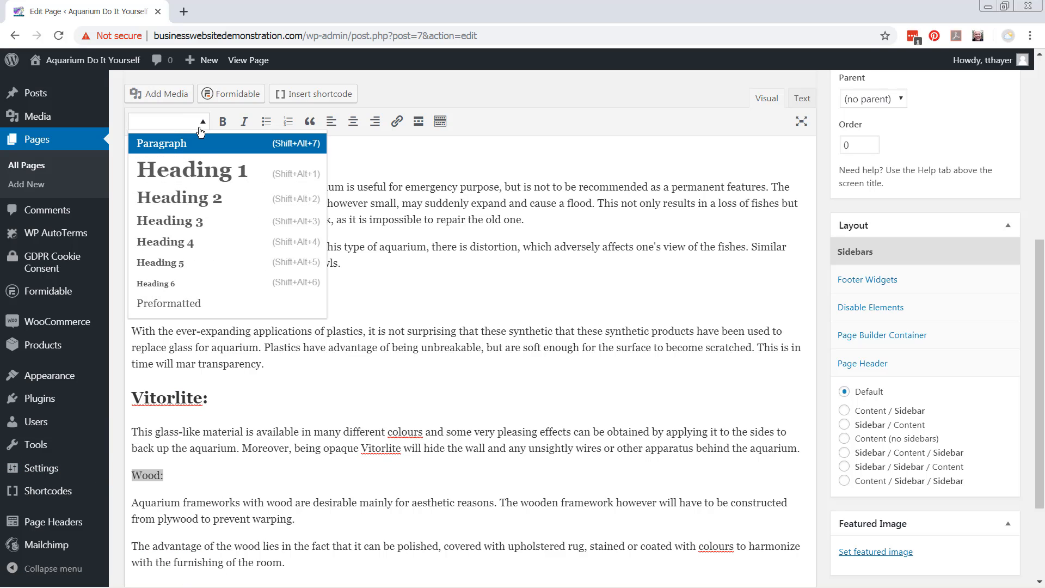
click(209, 198)
scroll(197, 370, down, 3)
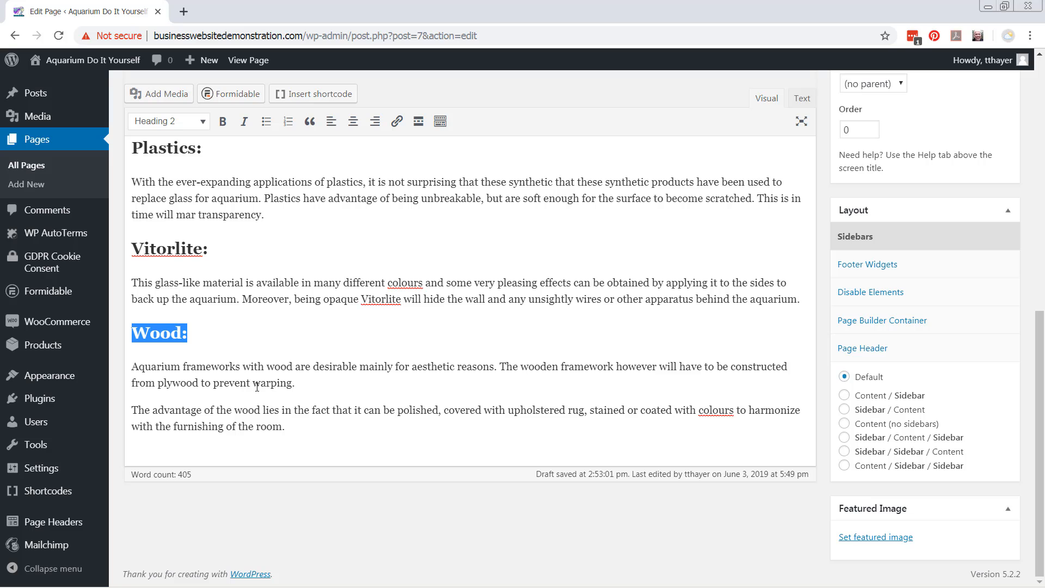
scroll(384, 366, up, 10)
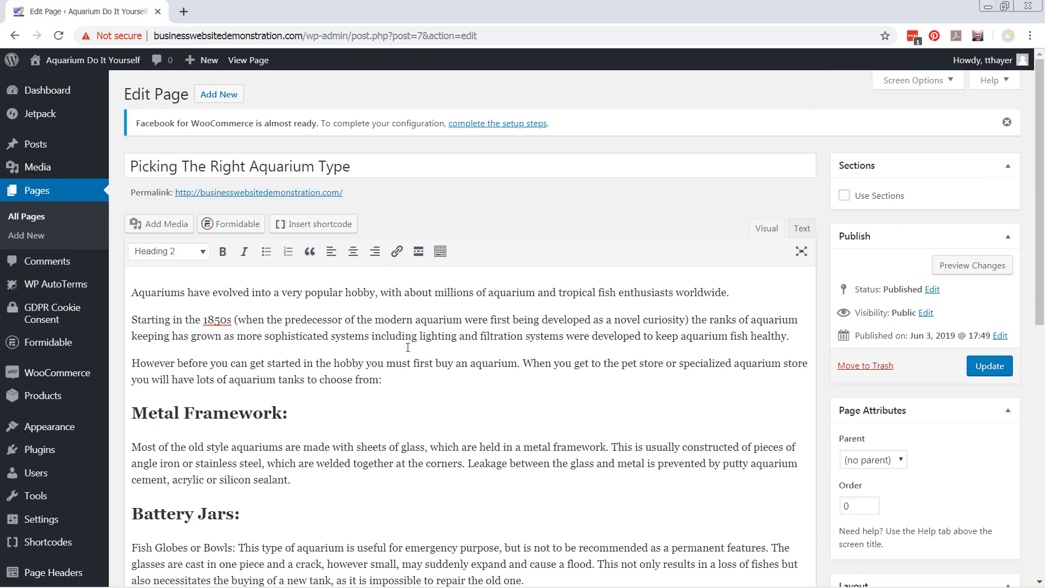
click(979, 375)
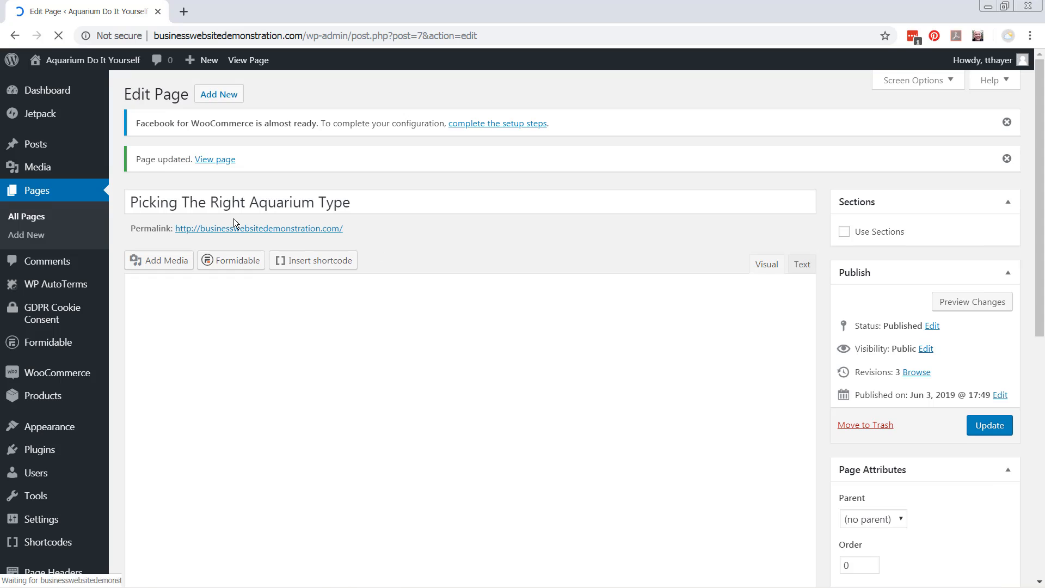
Switch to the live site in Firefox, reload the home page and review the article's title, headings and text.
key(alt+Tab)
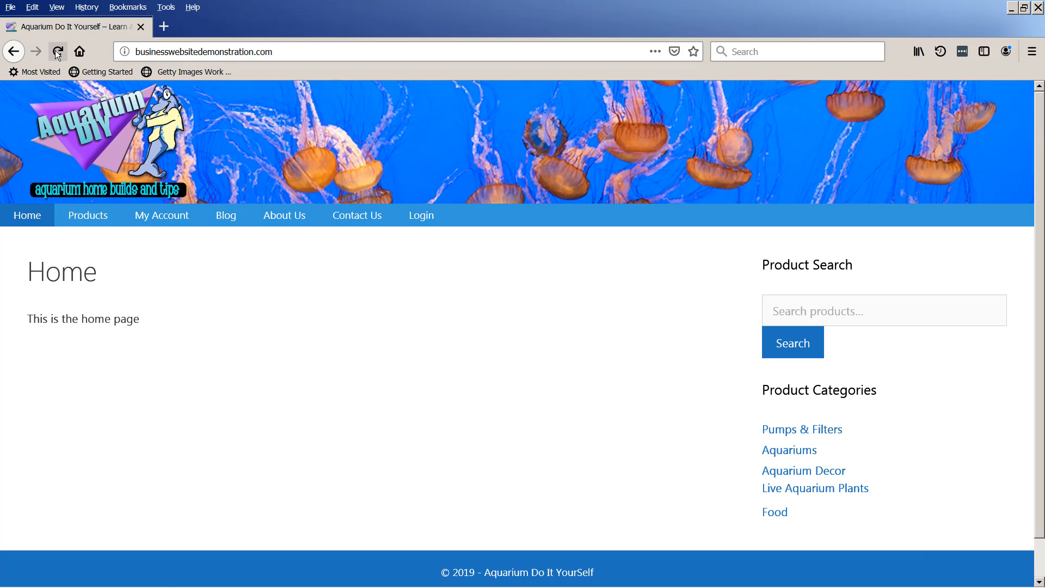
click(58, 52)
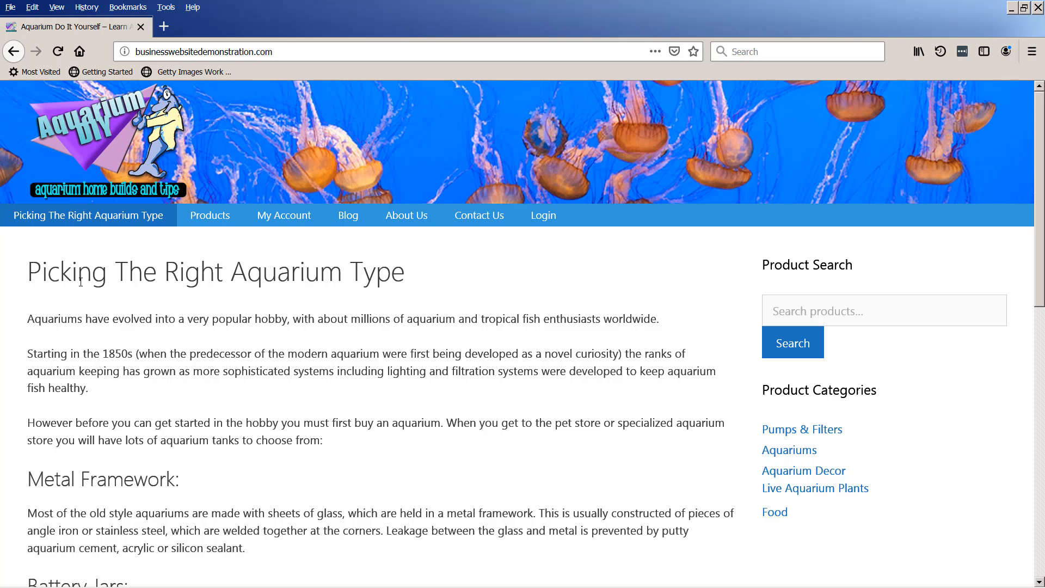
drag(27, 278, 409, 285)
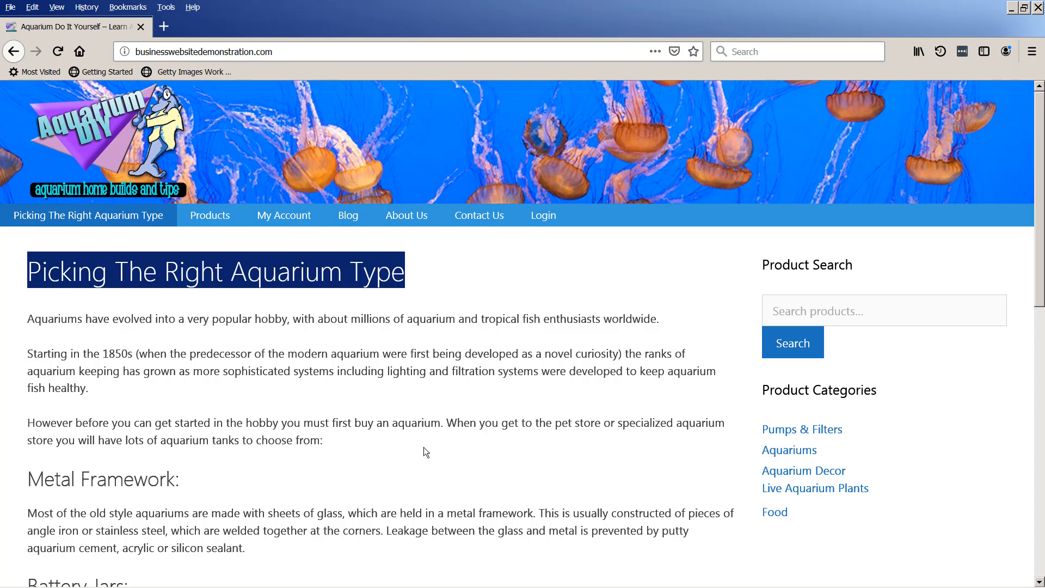
scroll(311, 461, down, 3)
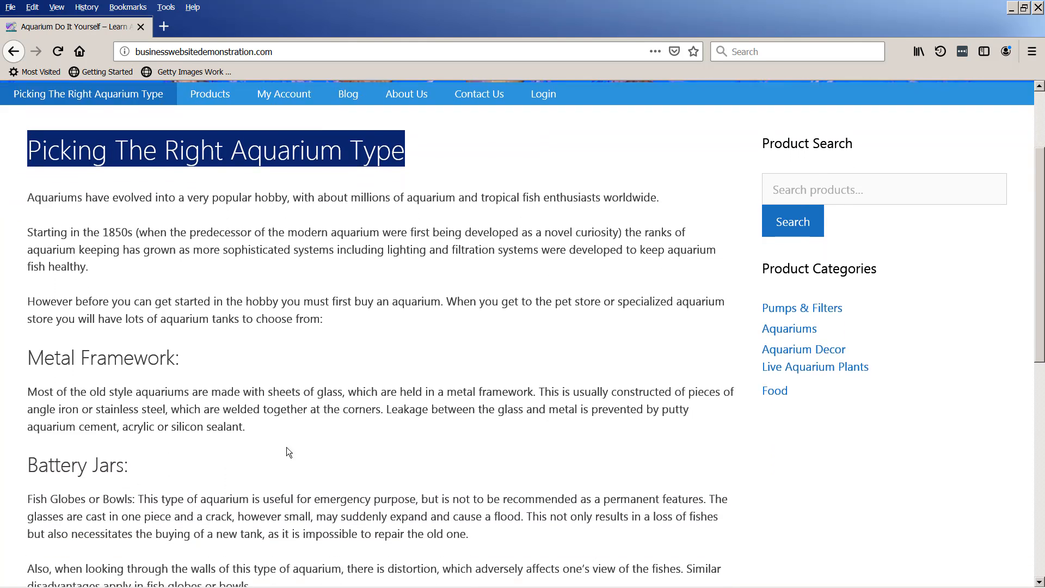
scroll(129, 474, down, 7)
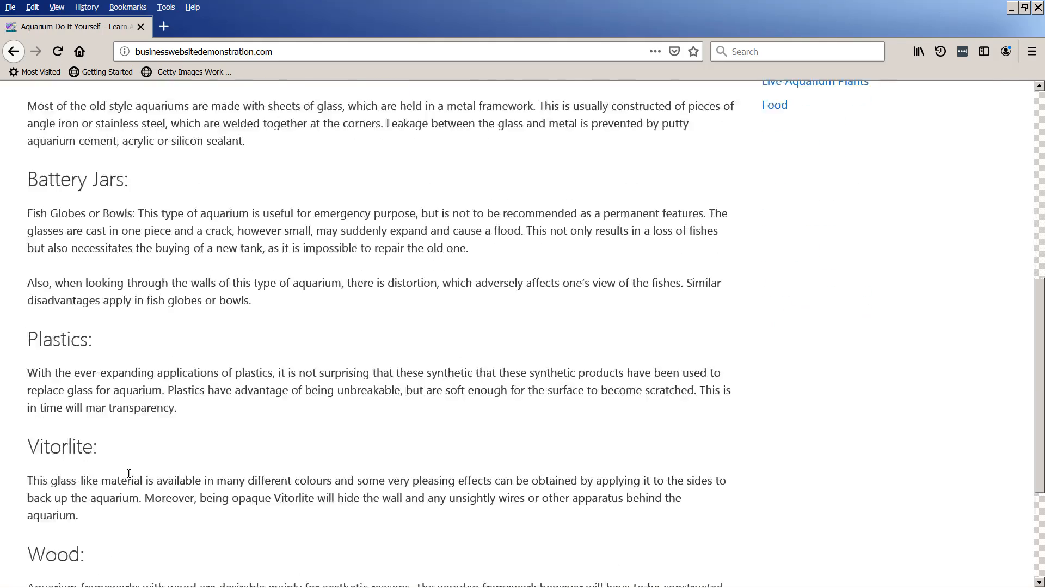
scroll(129, 474, up, 10)
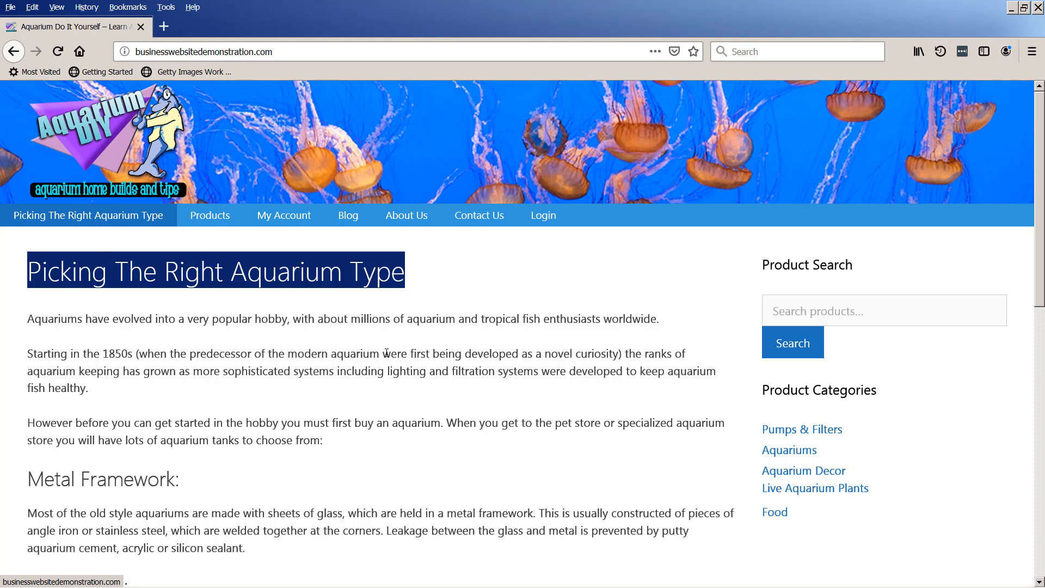
Switch to the WordPress admin in Chrome, set the Main Menu's "Picking The Right Aquarium Type" navigation label to "Home" and save the menu.
key(alt+Tab)
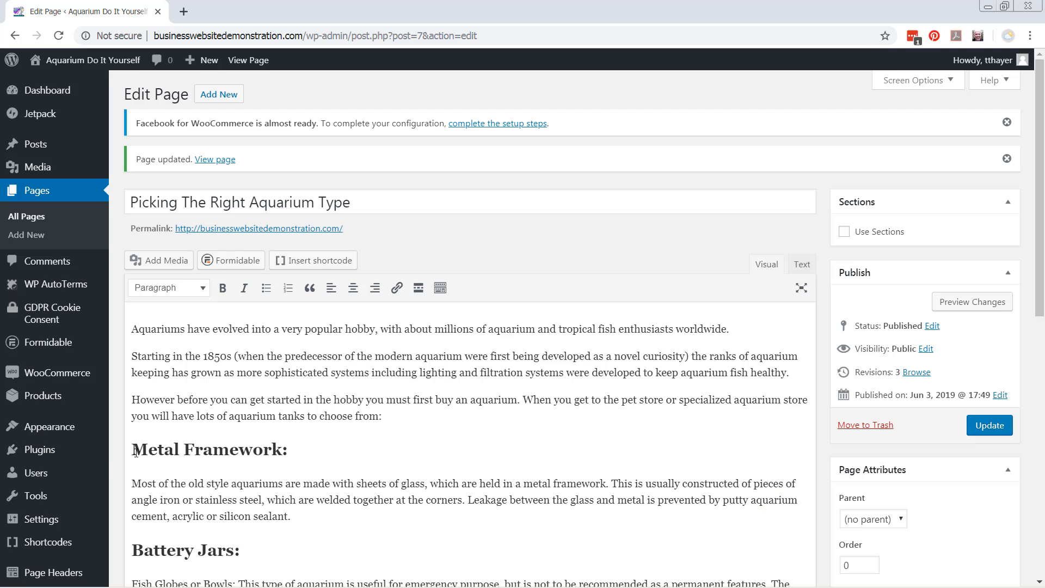
mouse_move(31, 433)
click(139, 490)
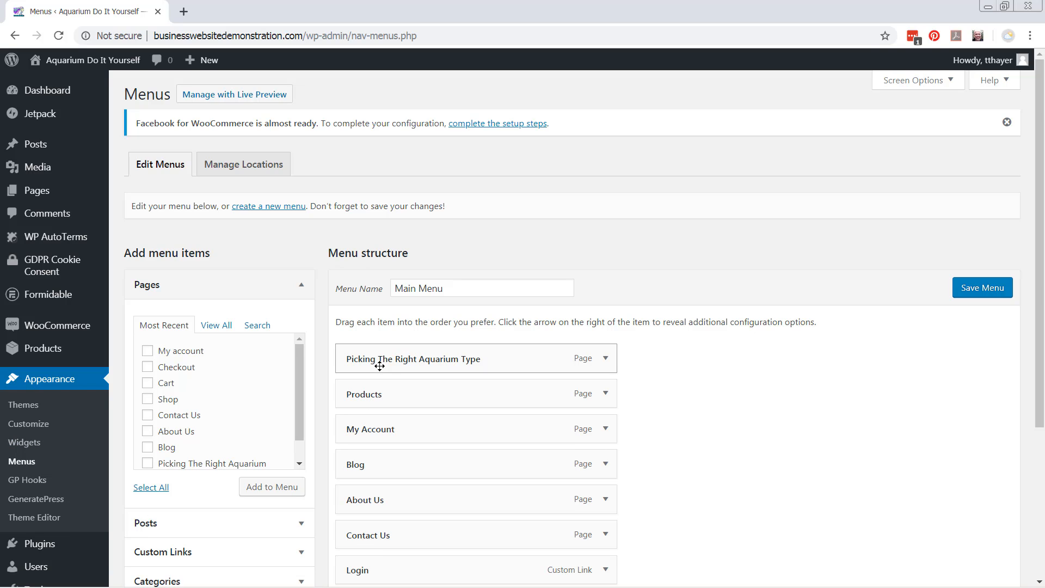
click(609, 360)
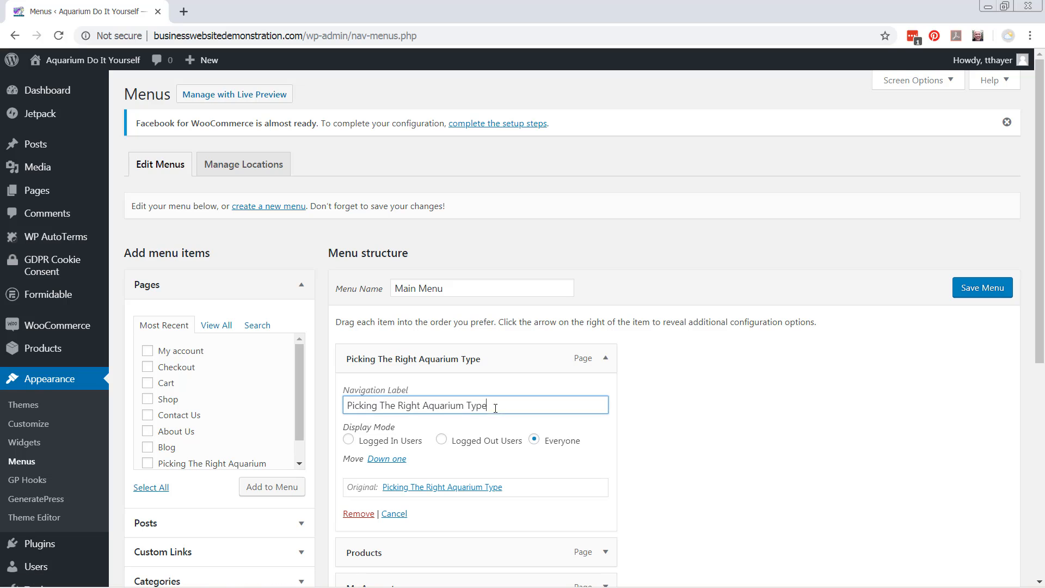
drag(492, 405, 320, 429)
text(Home)
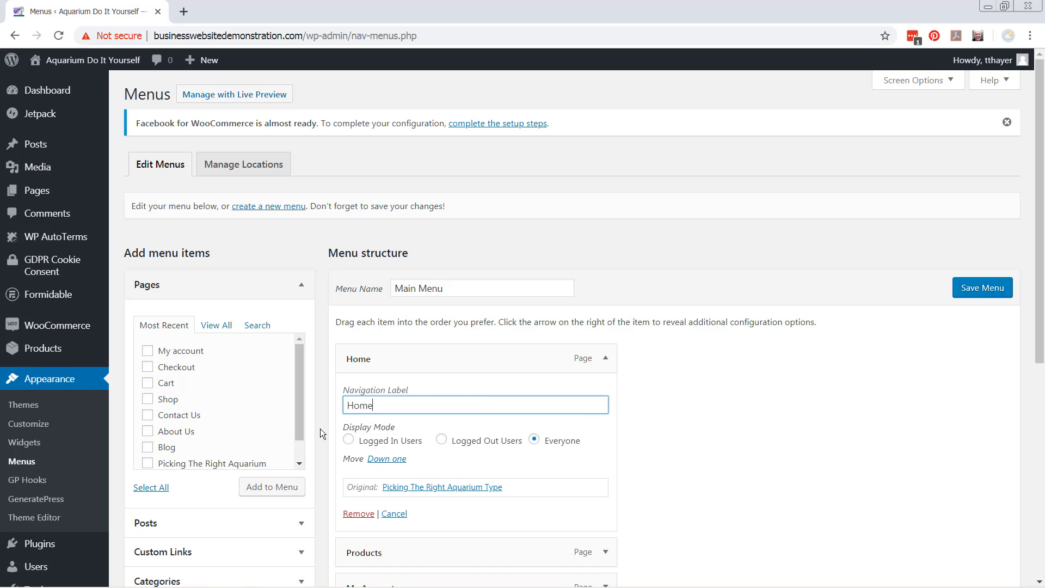
click(984, 291)
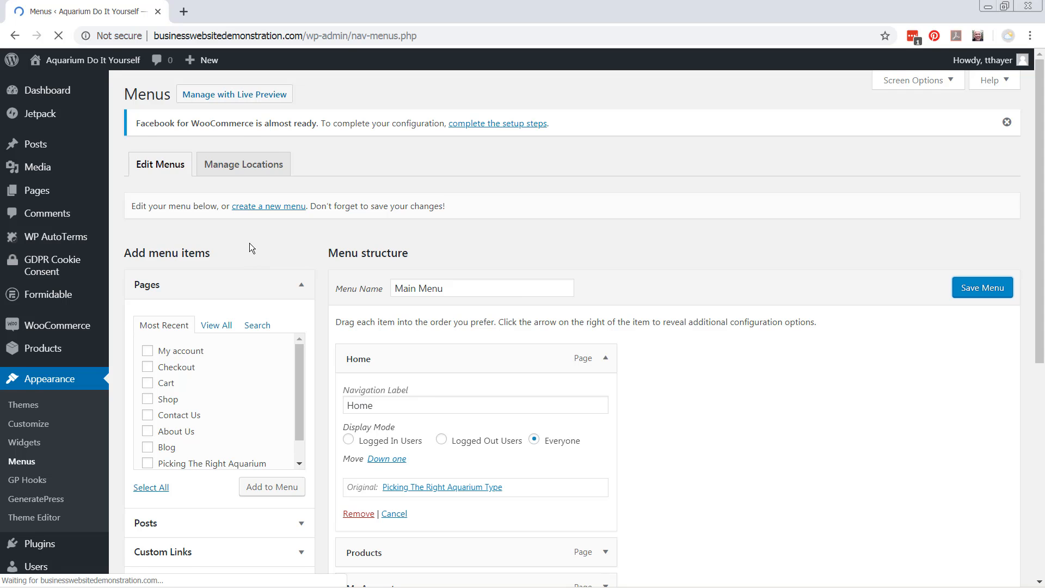
Switch to the live site in Firefox, reload the home page and check the navigation label and article.
key(alt+Tab)
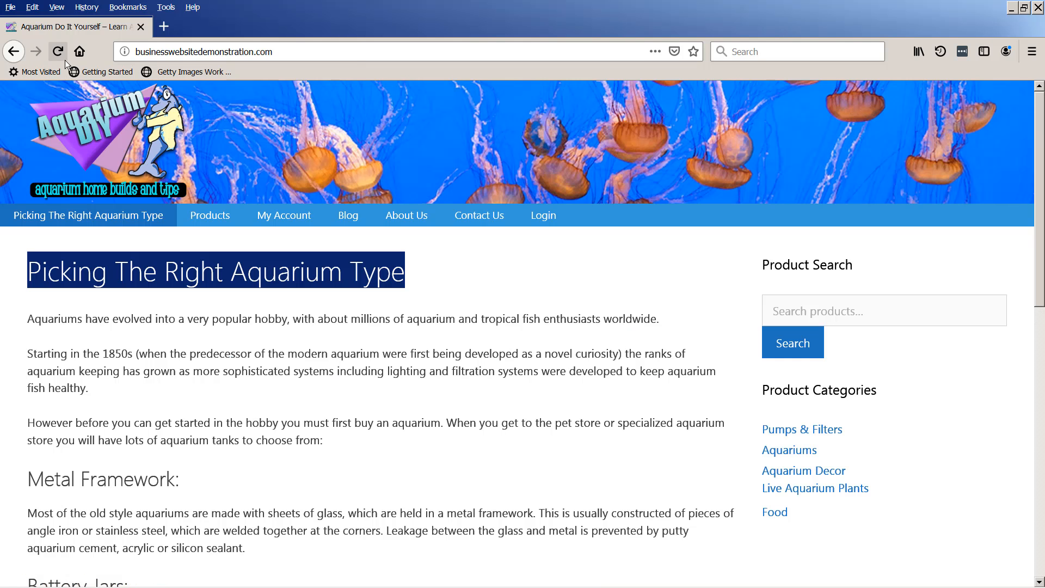
click(60, 52)
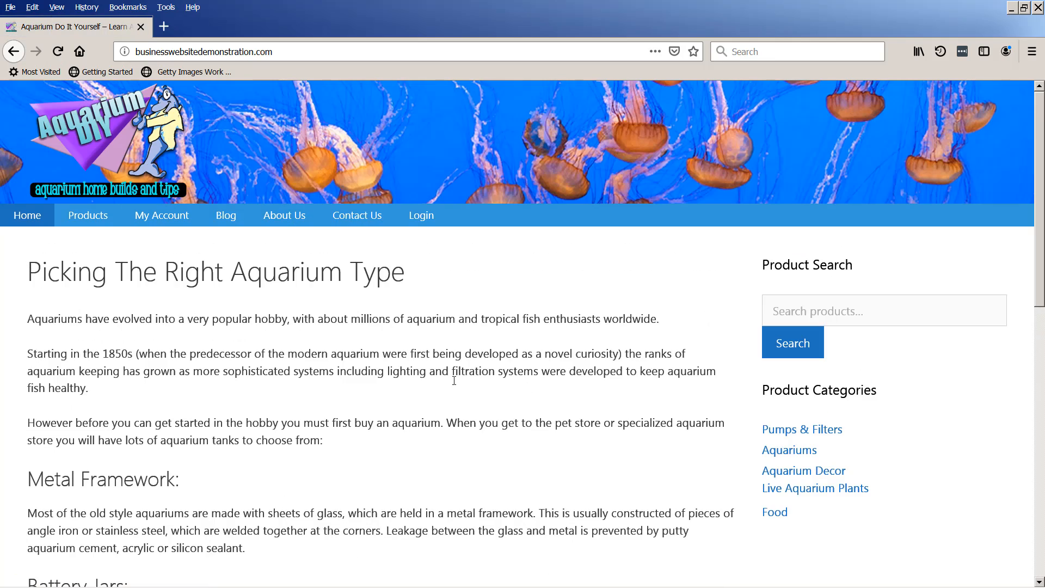
scroll(93, 399, down, 10)
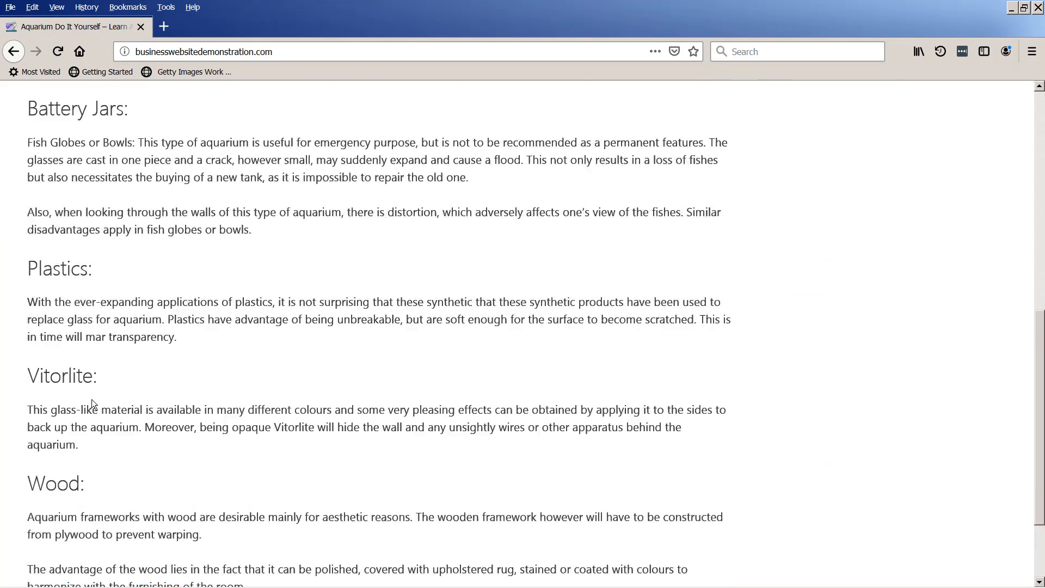
scroll(115, 454, up, 5)
scroll(116, 454, up, 5)
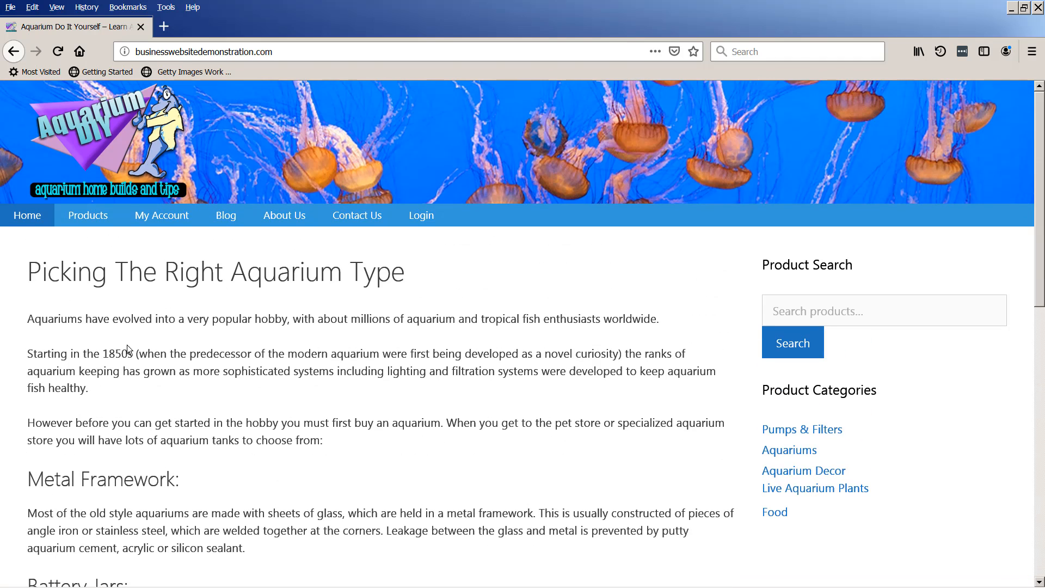
Back in Chrome, open the "Picking The Right Aquarium Type" page for editing and insert the KollerCraft aquarium kit image before the first paragraph.
key(alt+Tab)
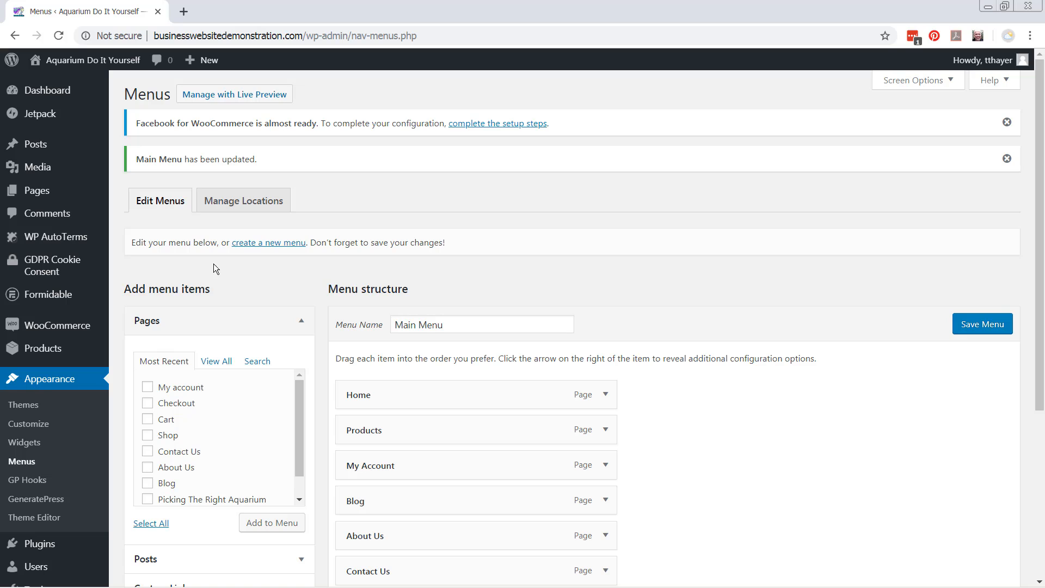
click(33, 198)
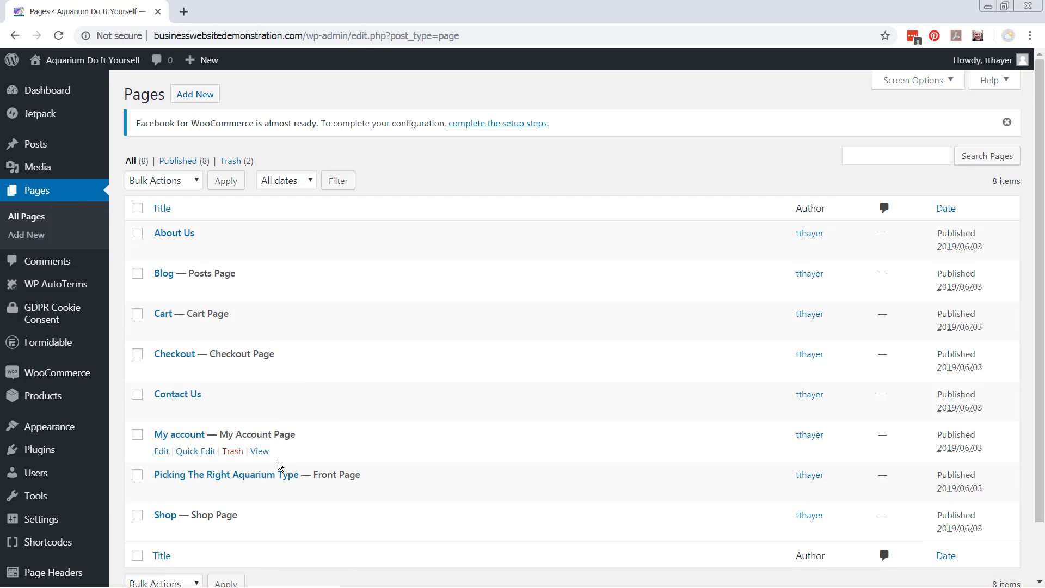
click(195, 476)
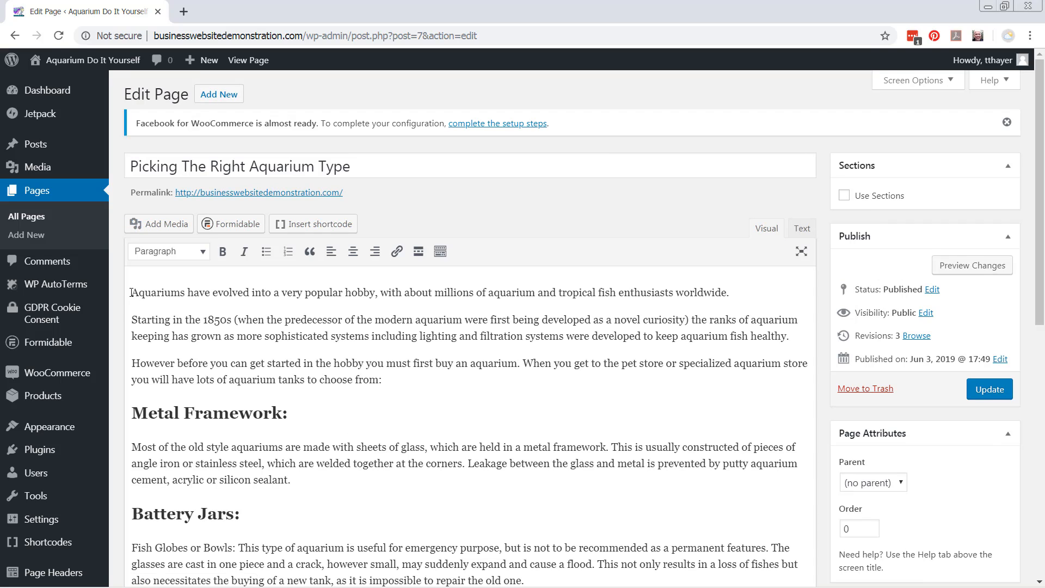
click(166, 228)
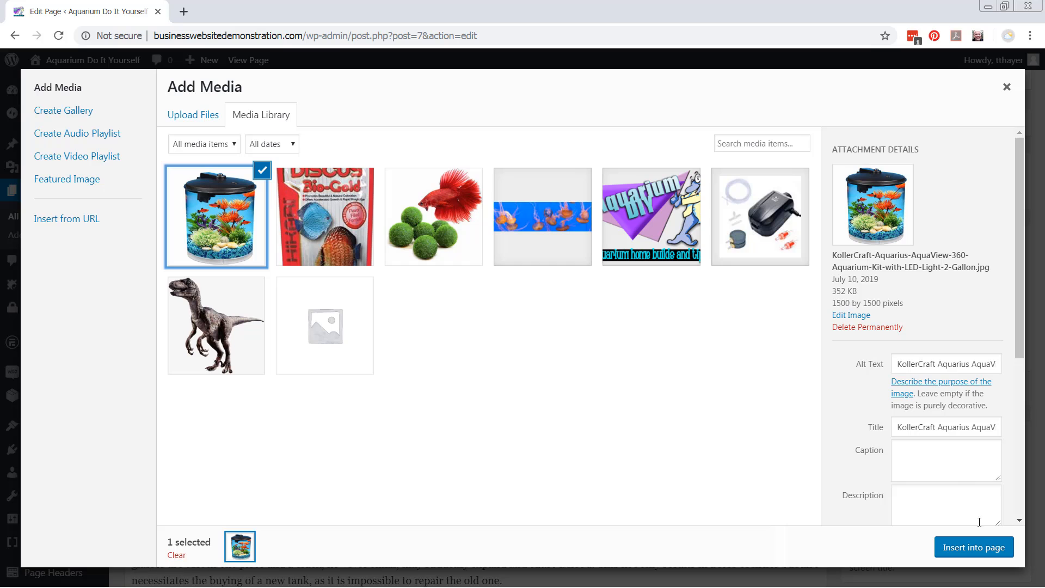
click(981, 547)
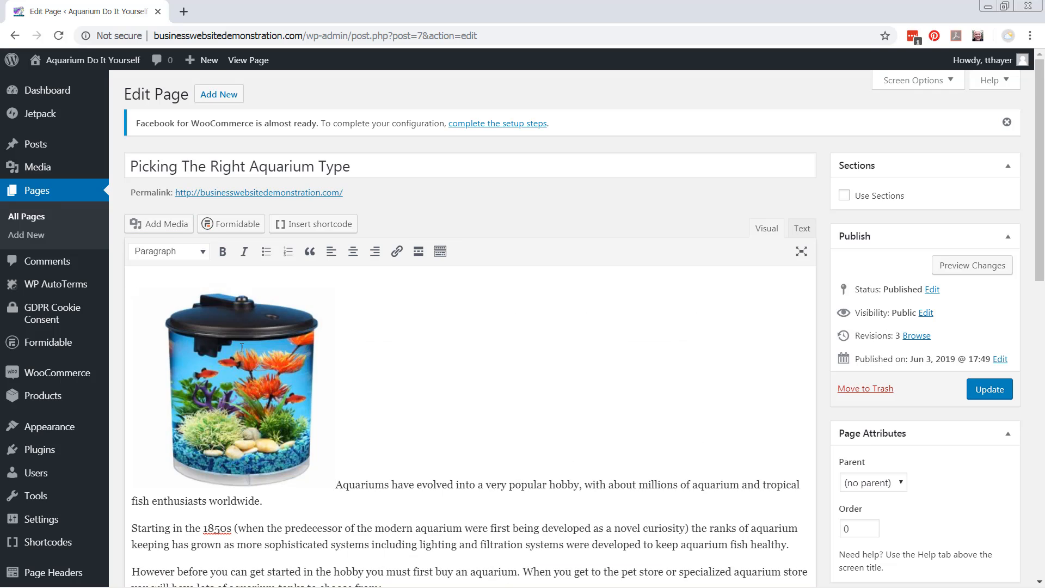
Align the aquarium image left so the article text wraps around it, and publish the page update.
click(192, 327)
click(178, 282)
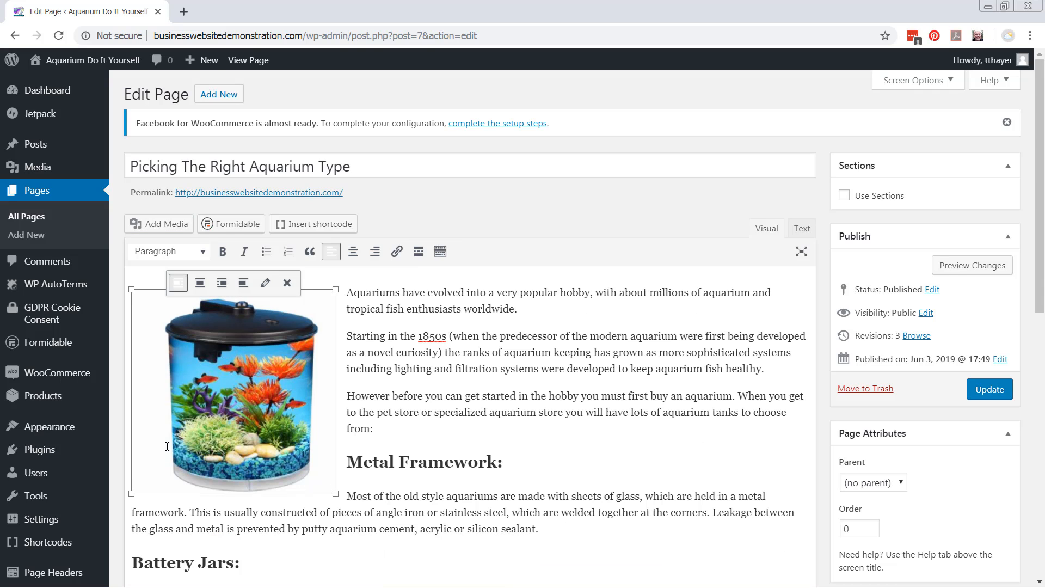
click(990, 390)
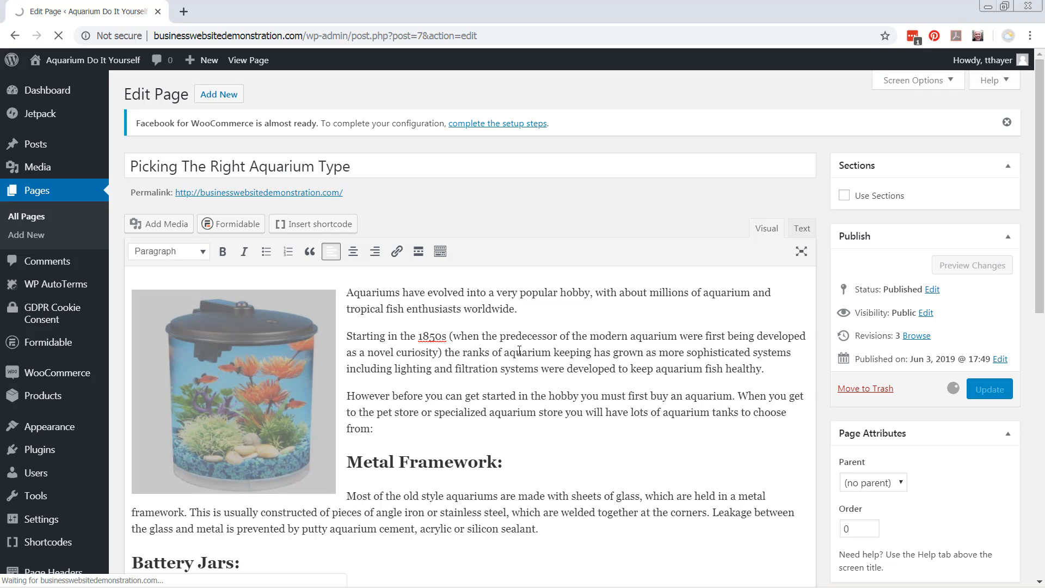
Switch to the live site in Firefox, reload the home page and review the image placement and the whole article.
key(alt+Tab)
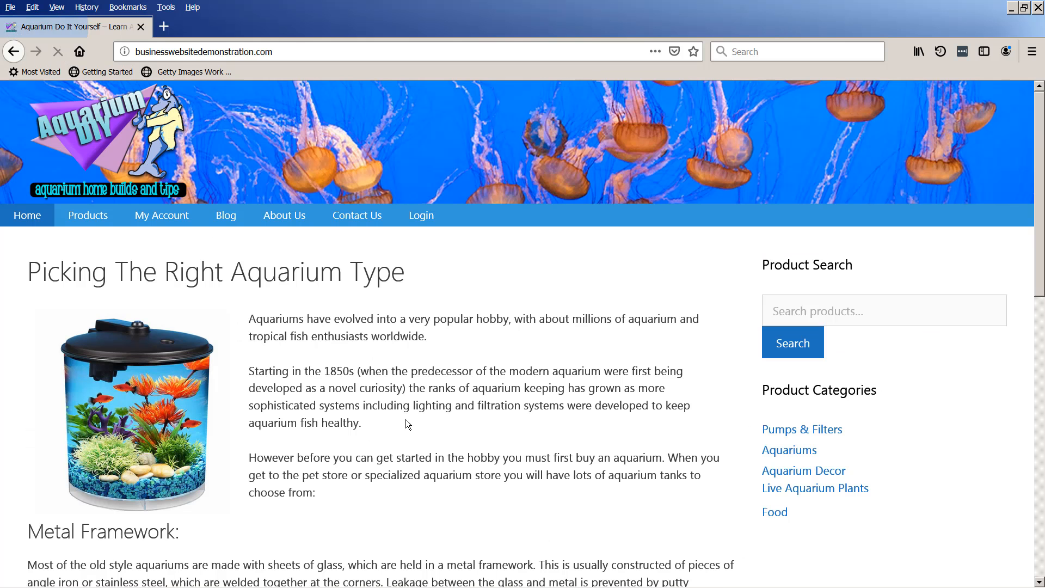
scroll(305, 435, down, 1)
scroll(302, 411, down, 3)
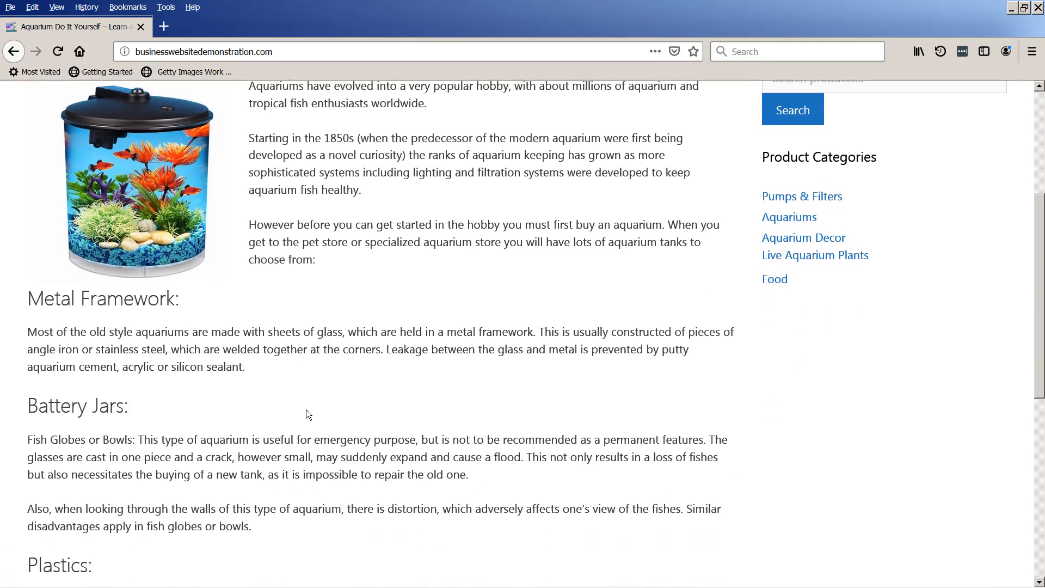
scroll(305, 399, down, 3)
scroll(305, 399, down, 3)
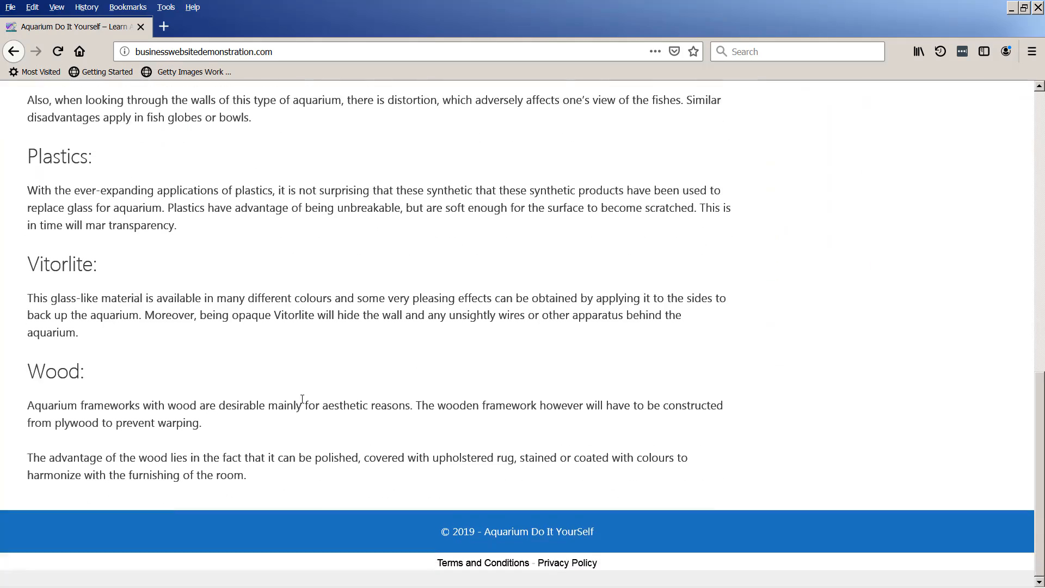
scroll(298, 401, up, 10)
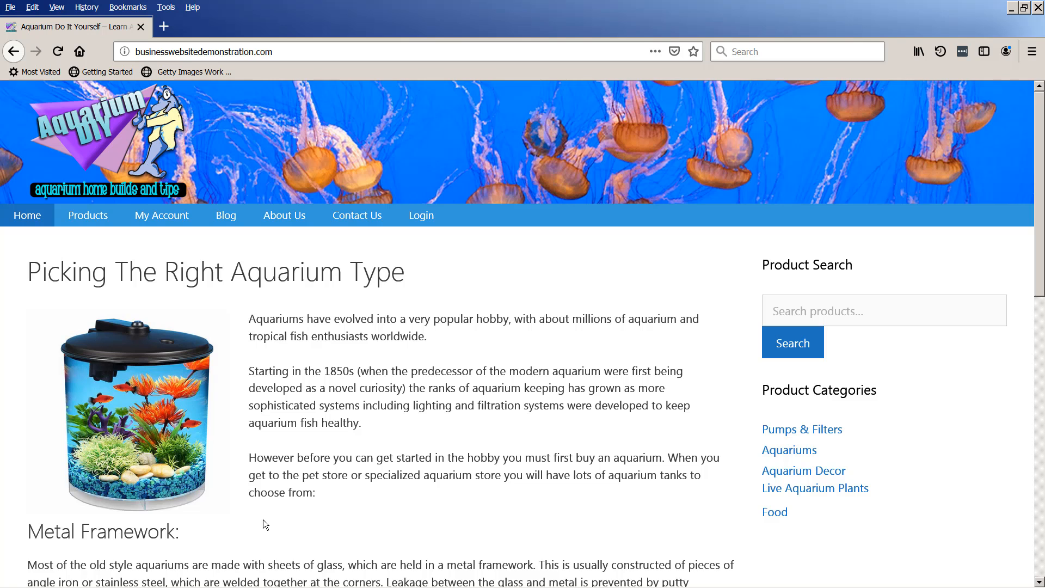
scroll(261, 517, down, 3)
scroll(260, 517, up, 3)
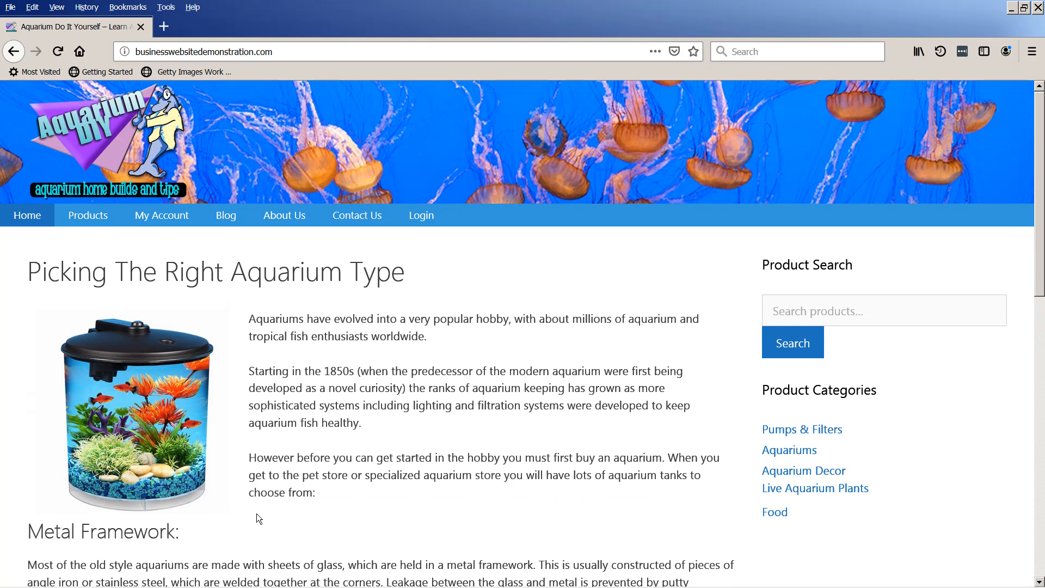